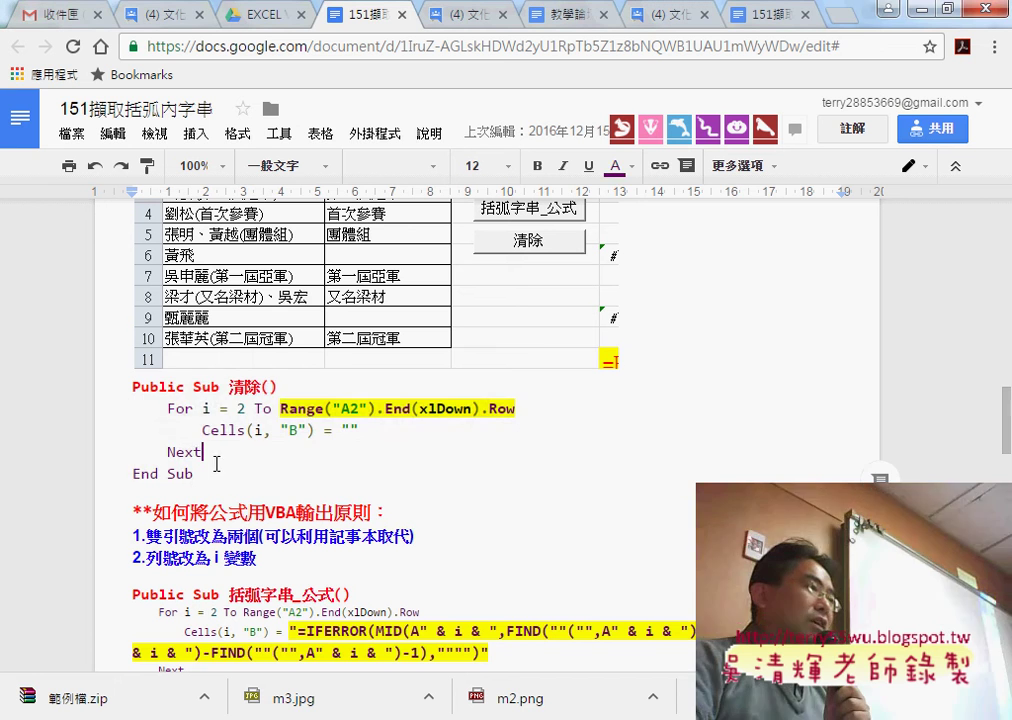
- Copy the 清除 procedure code from the Google Docs notes and switch to the VBA editor
drag(200, 475, 124, 390)
key(ctrl+c)
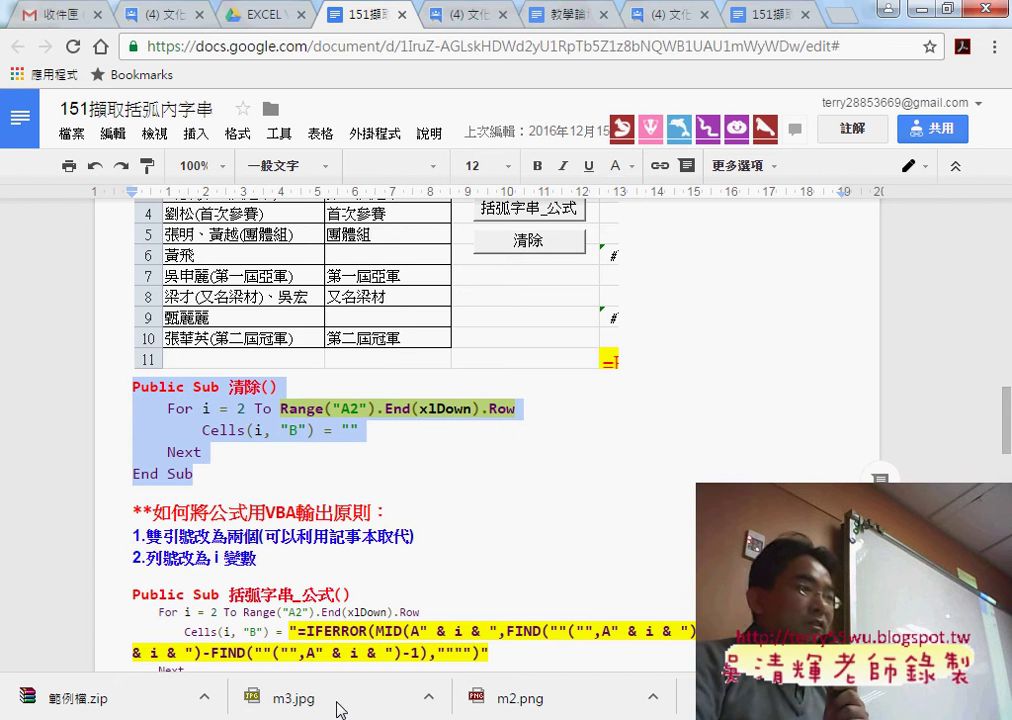
click(418, 712)
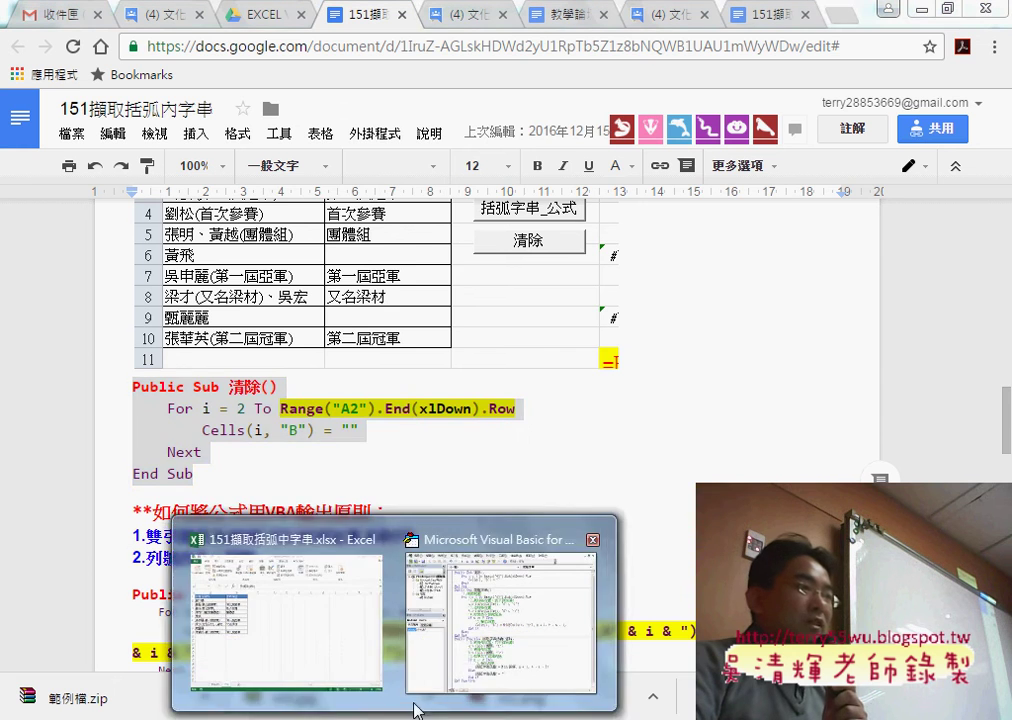
click(465, 645)
- Swap Module1's old 清除 procedure for the copied one looping from Range("A2")
drag(440, 213, 357, 152)
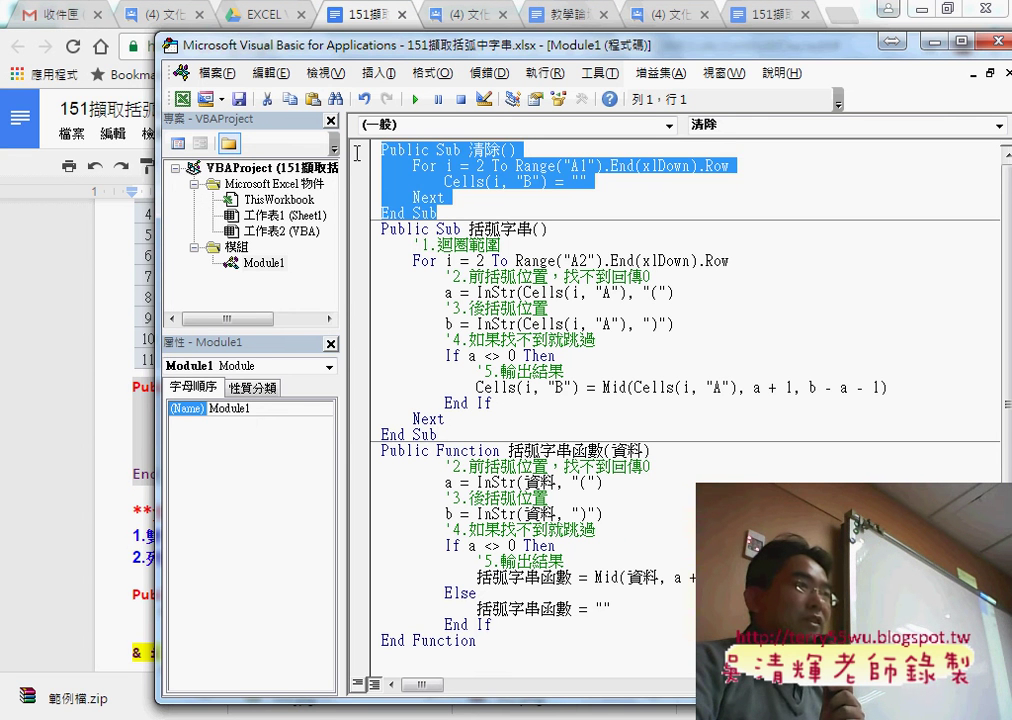
right_click(235, 249)
mouse_move(300, 323)
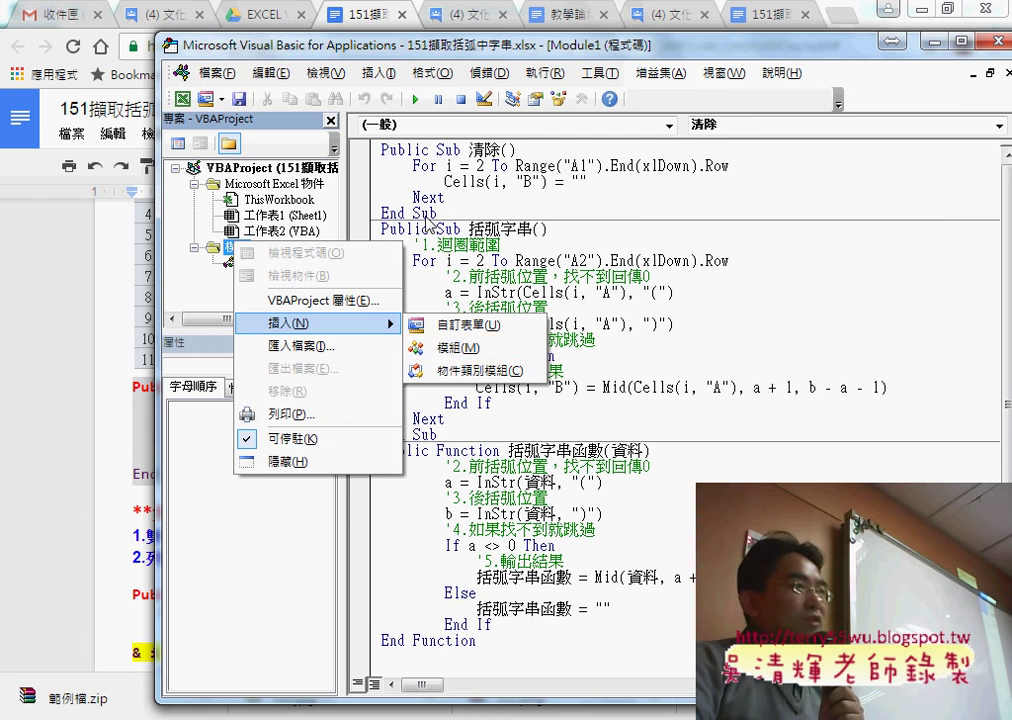
click(355, 145)
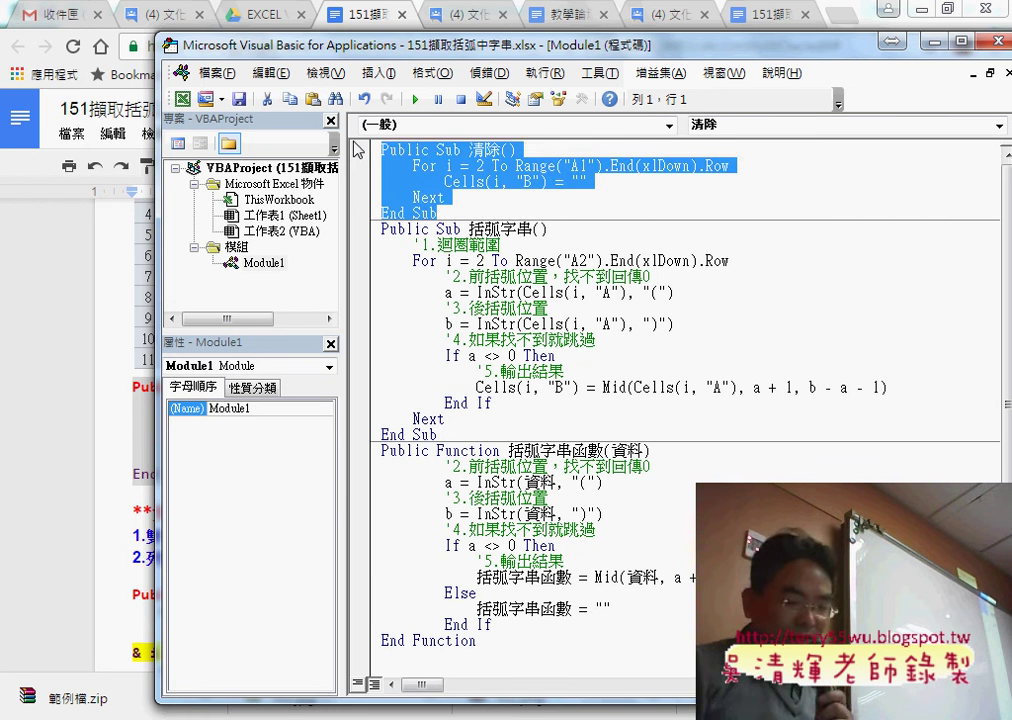
key(Delete)
key(Return)
key(Return)
key(Return)
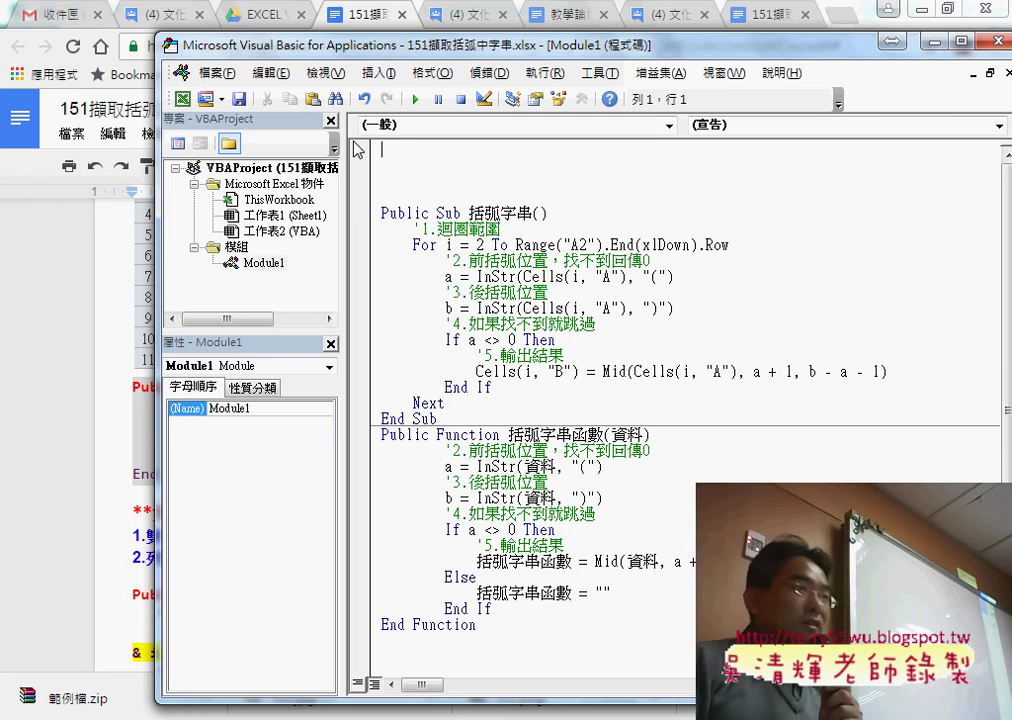
key(ctrl+v)
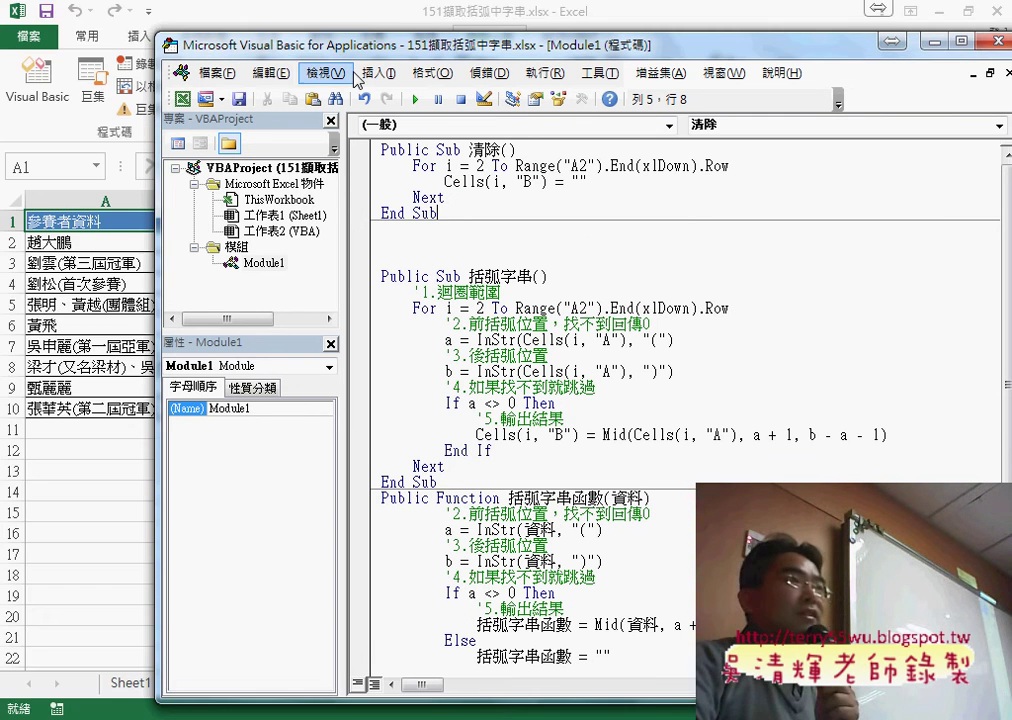
- Run 清除 to clear column B, then delete and restore its loop lines
drag(338, 50, 508, 55)
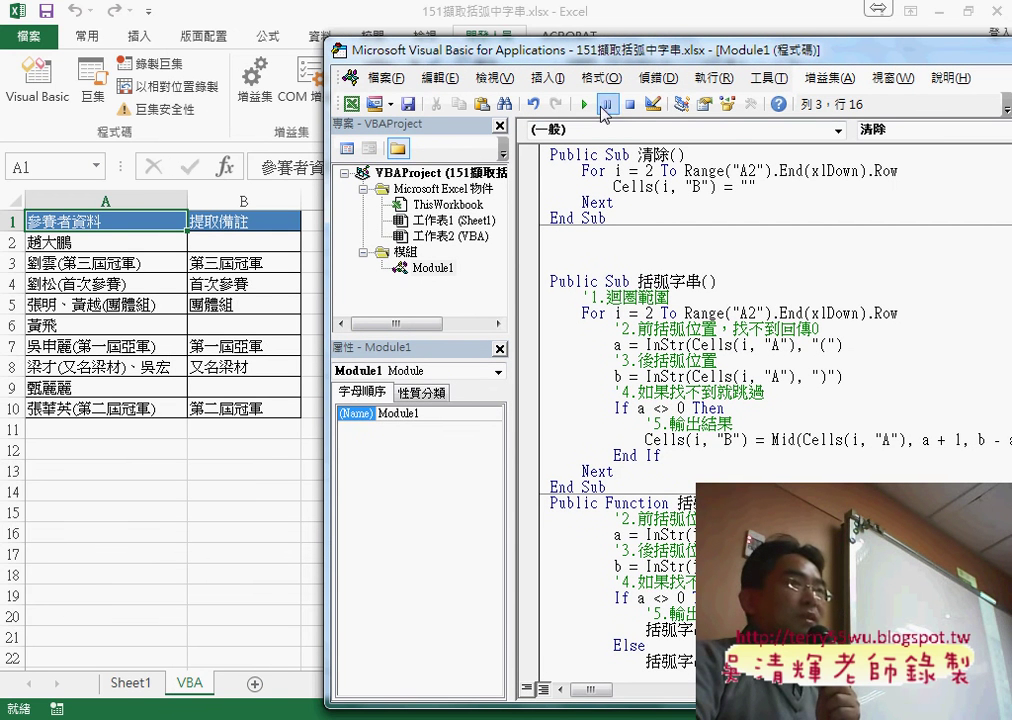
click(585, 104)
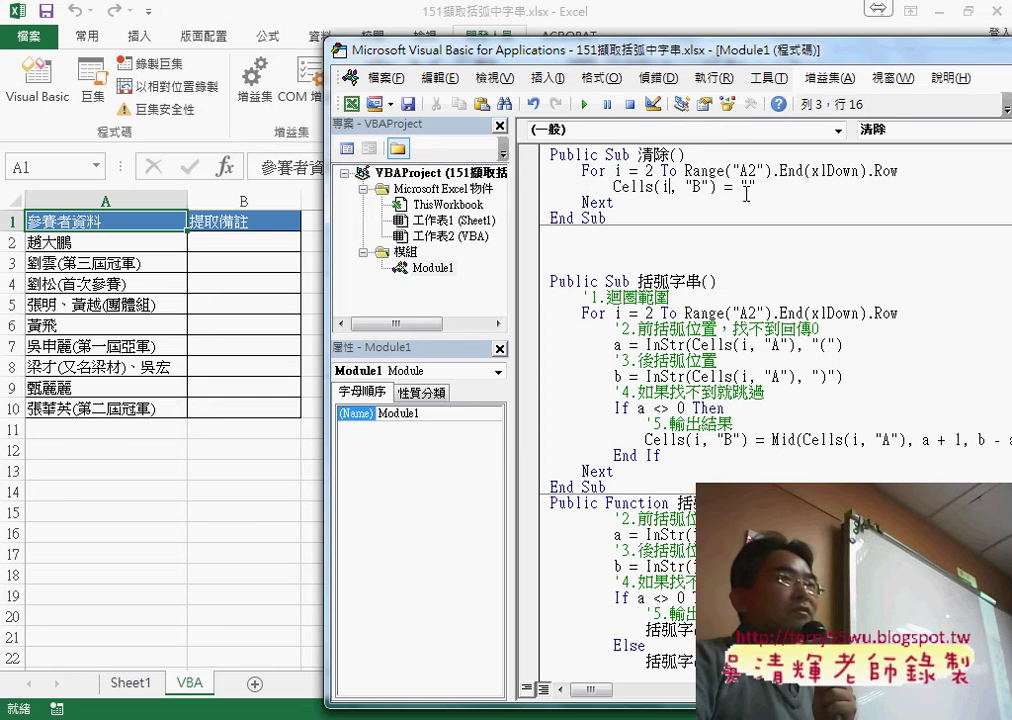
drag(651, 197, 525, 163)
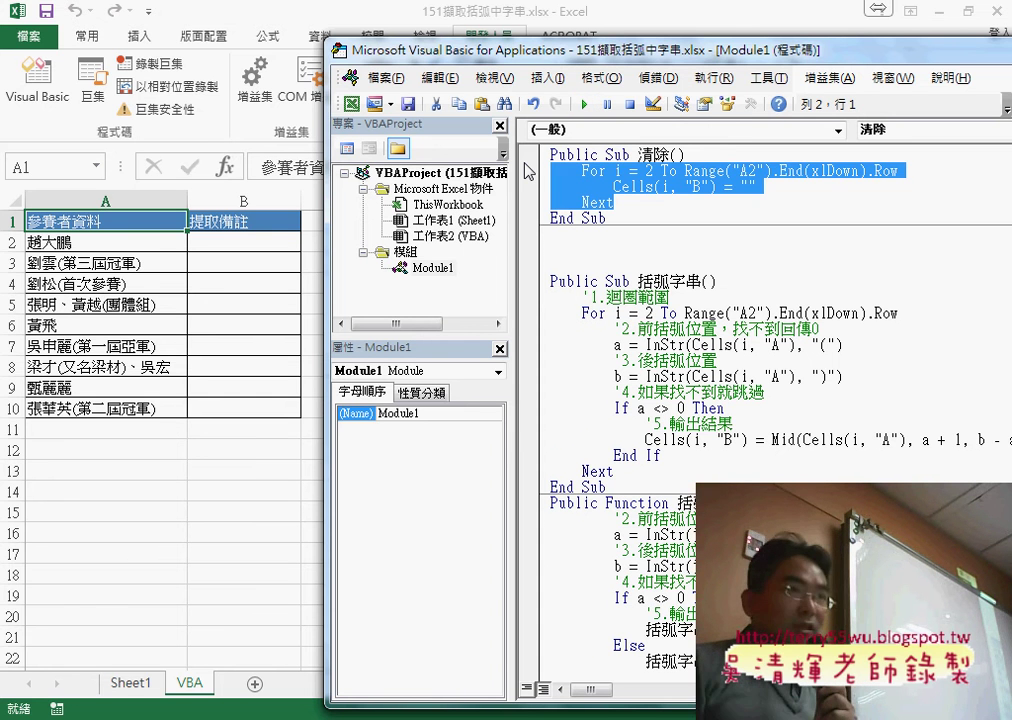
key(Delete)
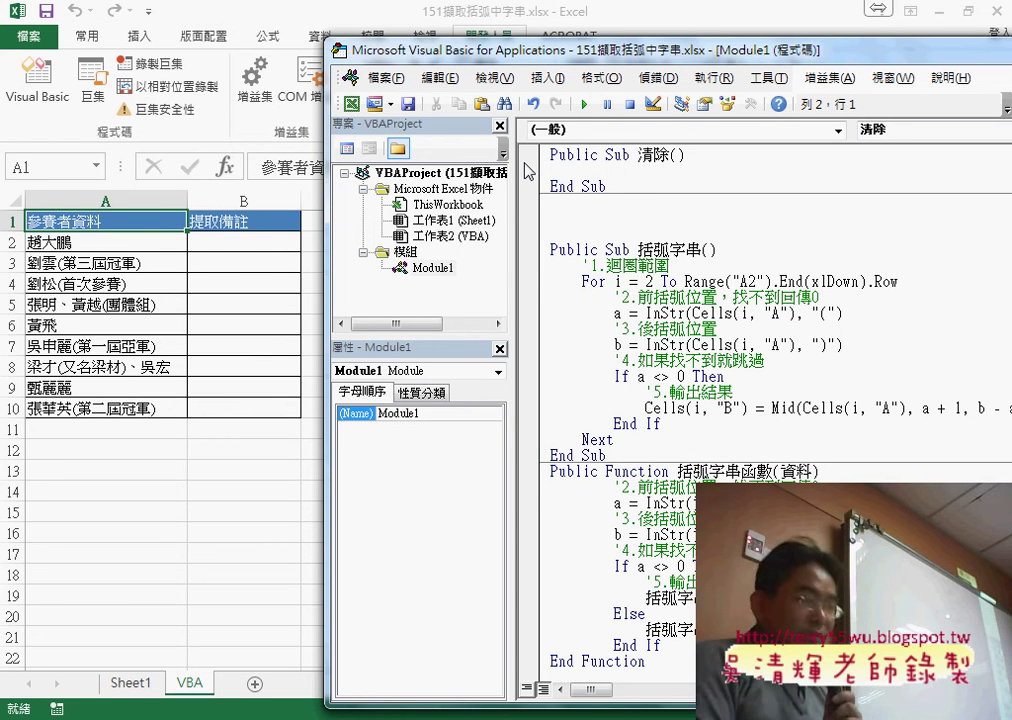
key(ctrl+z)
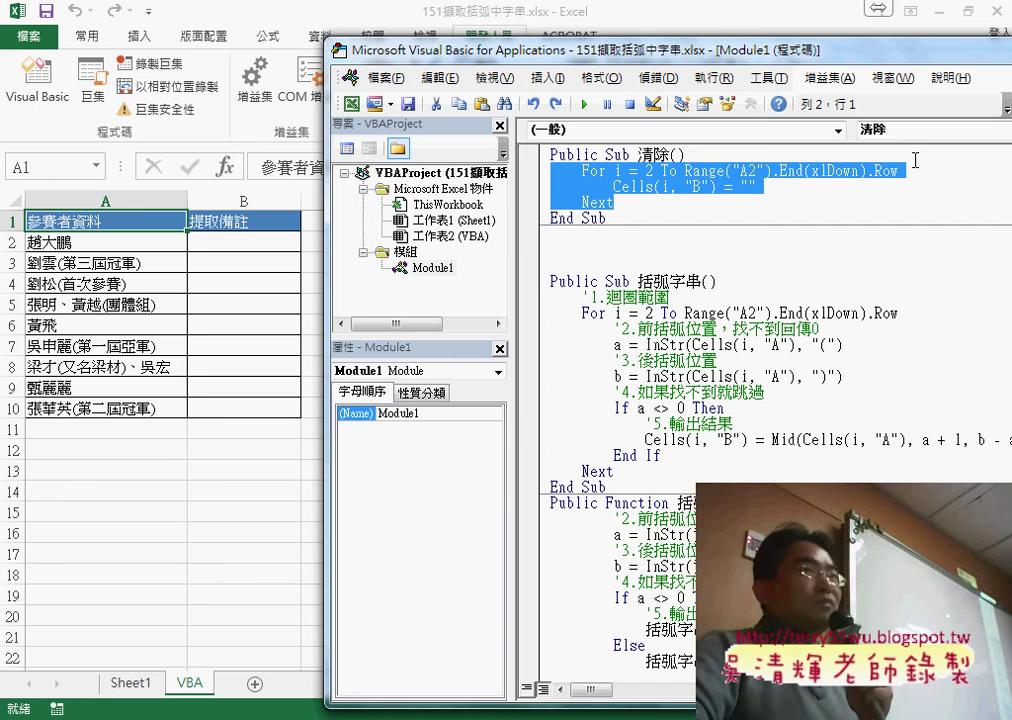
- Retype the 清除 loop end as .End(xlDown).Row and switch to the Excel worksheet
click(733, 160)
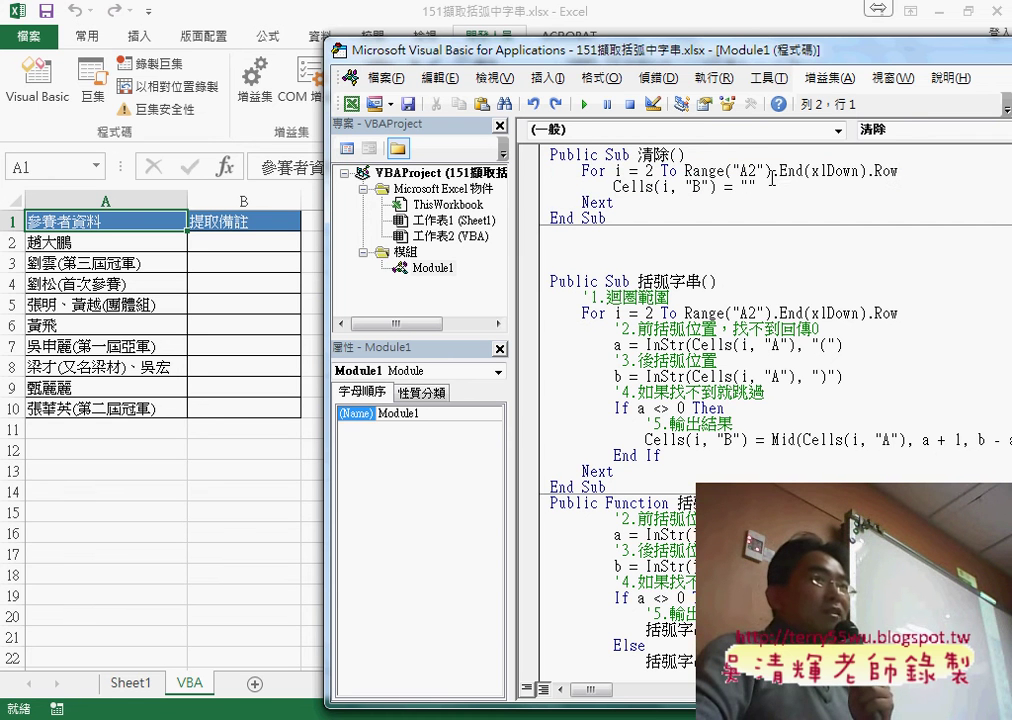
drag(772, 172, 900, 171)
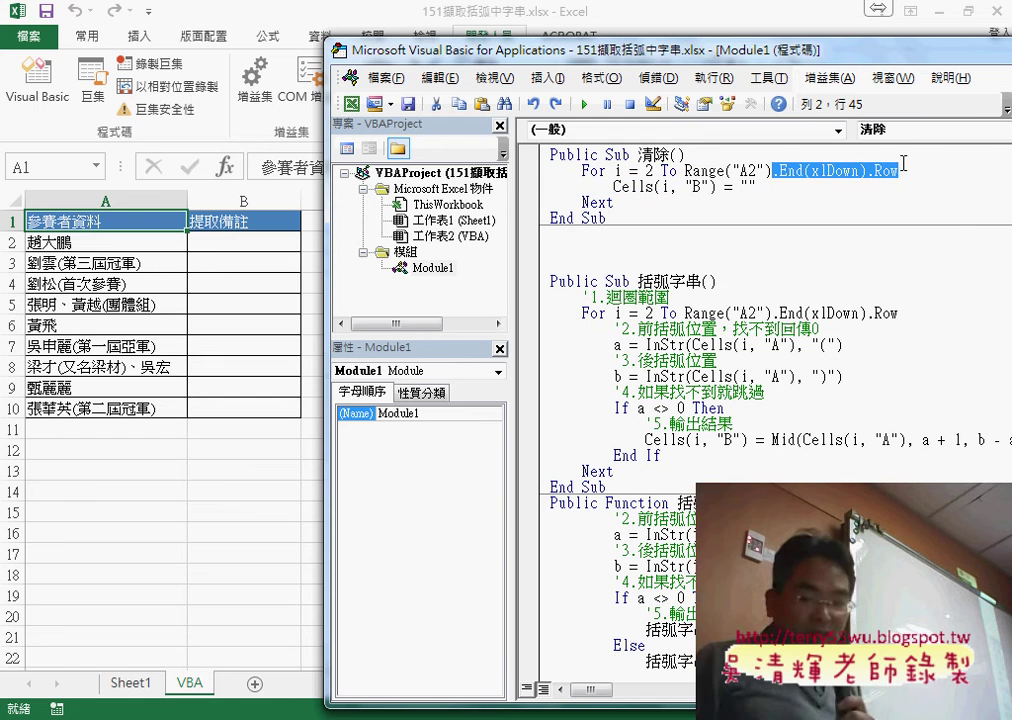
text(.)
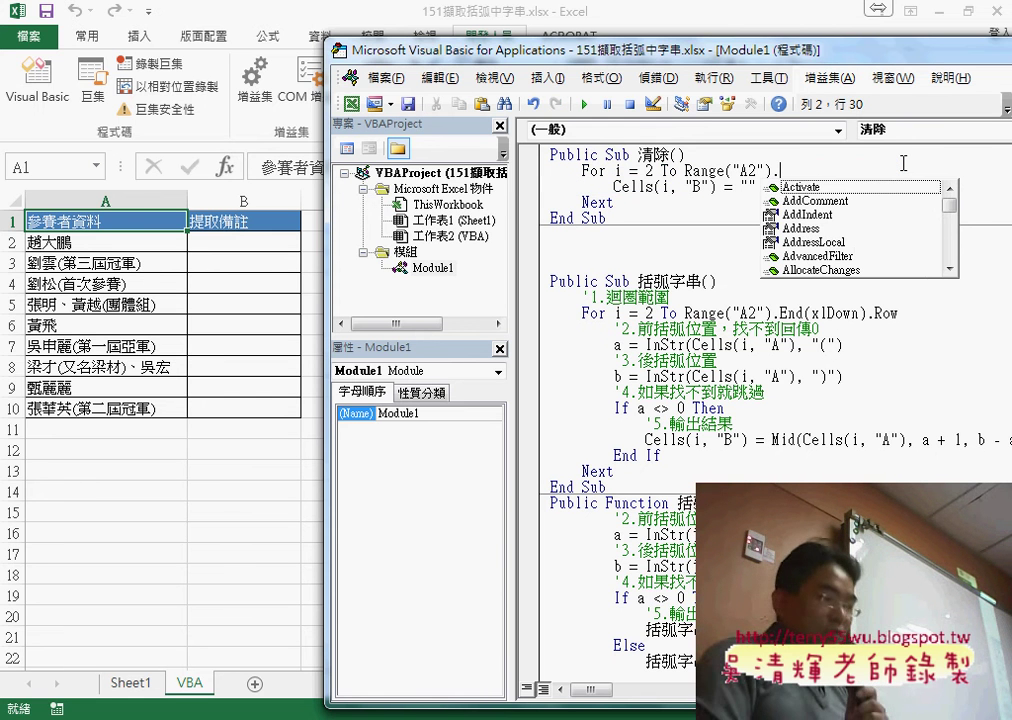
text(E)
key(Down)
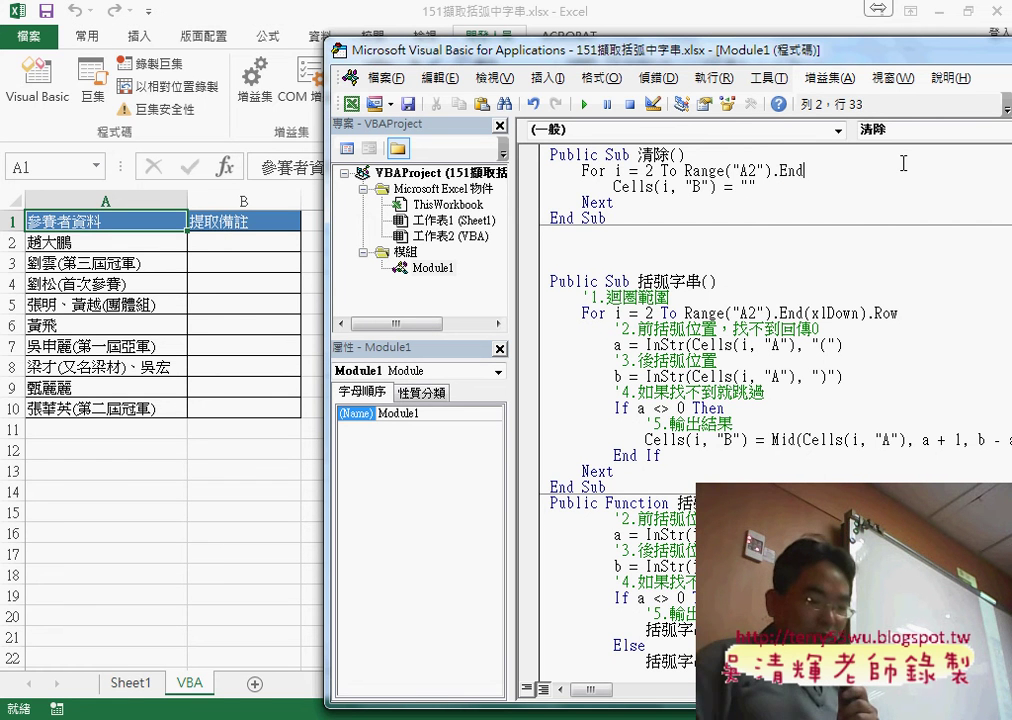
text(()
key(Up)
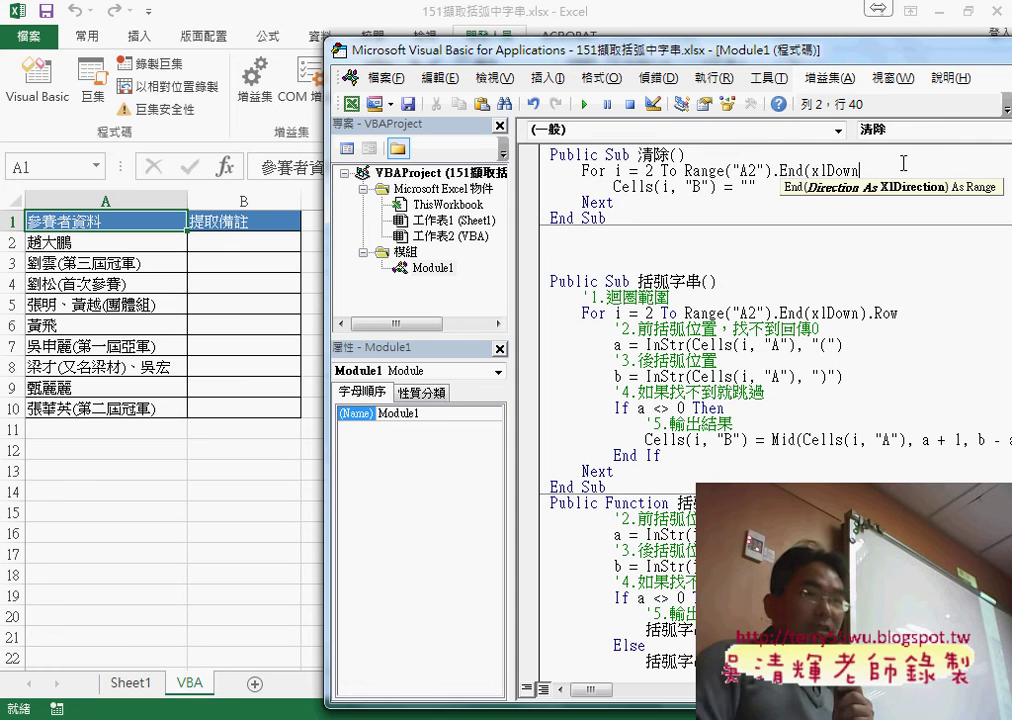
text().)
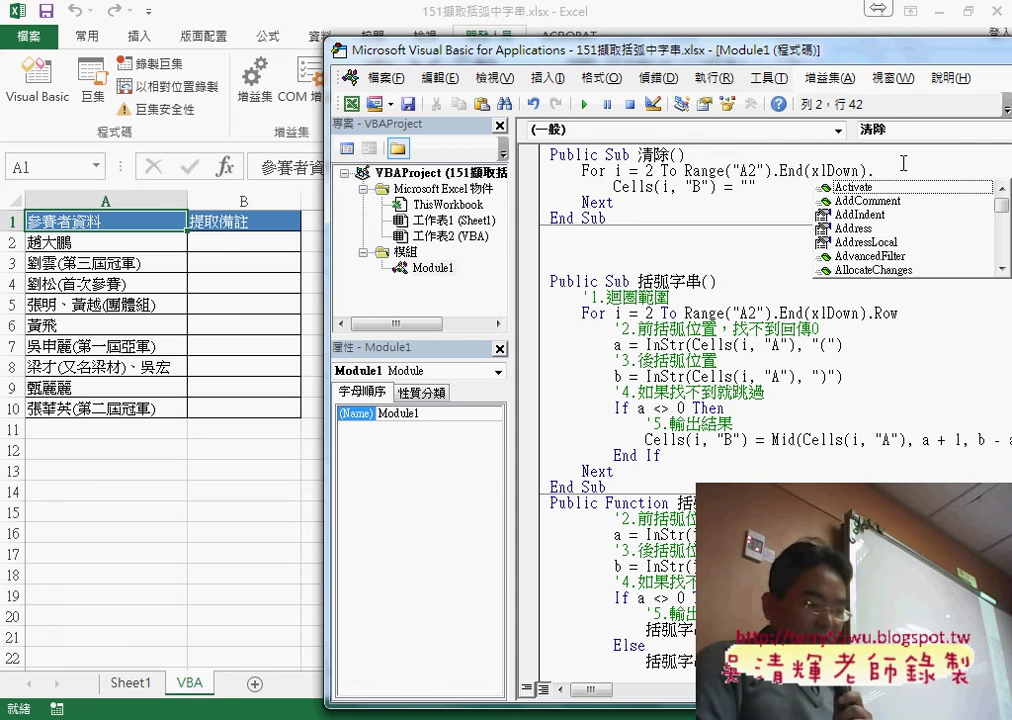
text(ro)
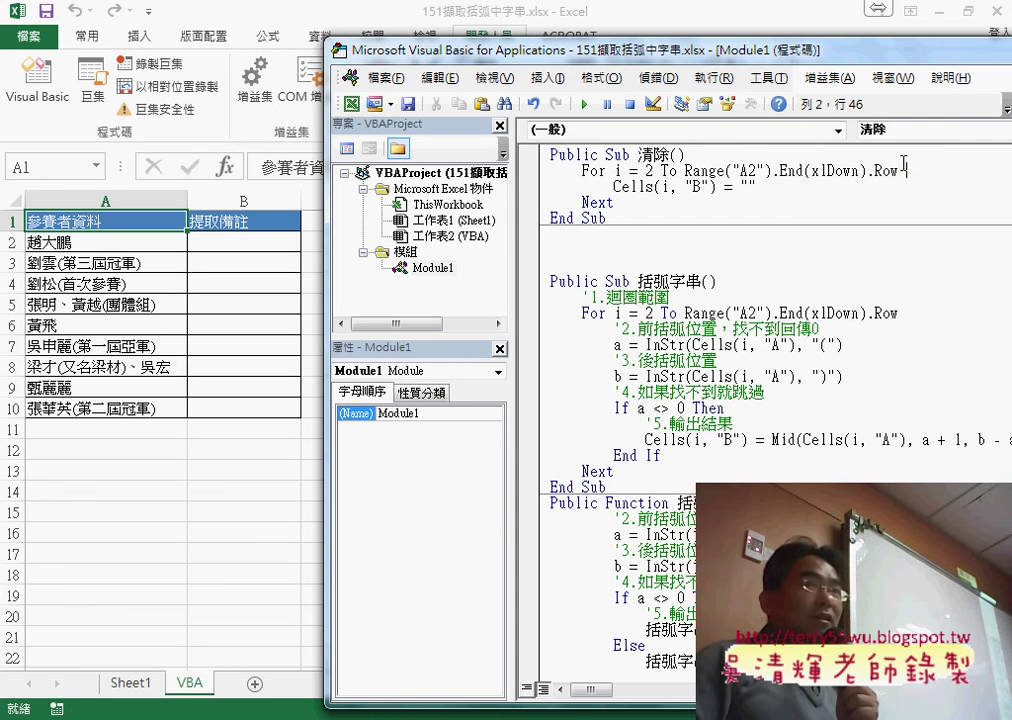
click(894, 268)
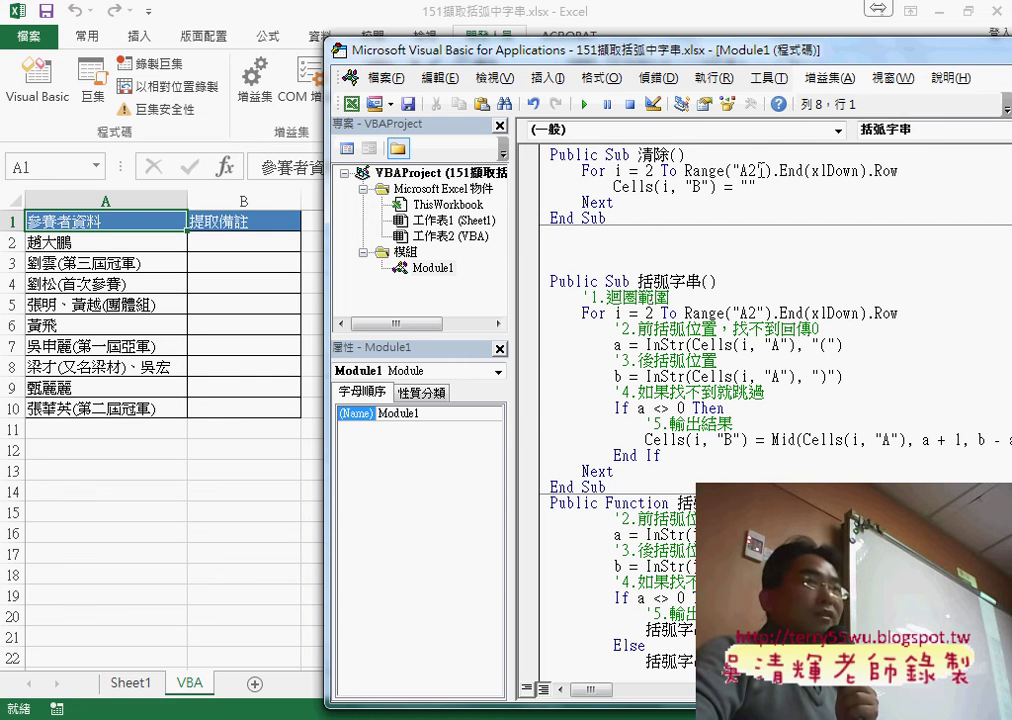
drag(763, 170, 742, 170)
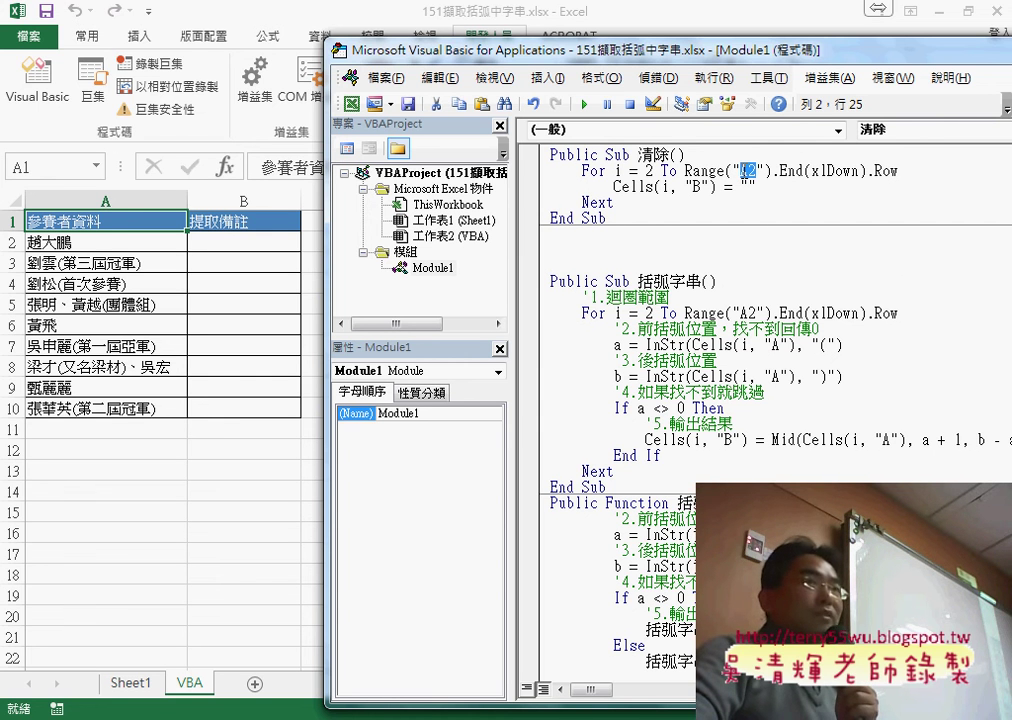
click(116, 224)
key(ctrl+Down)
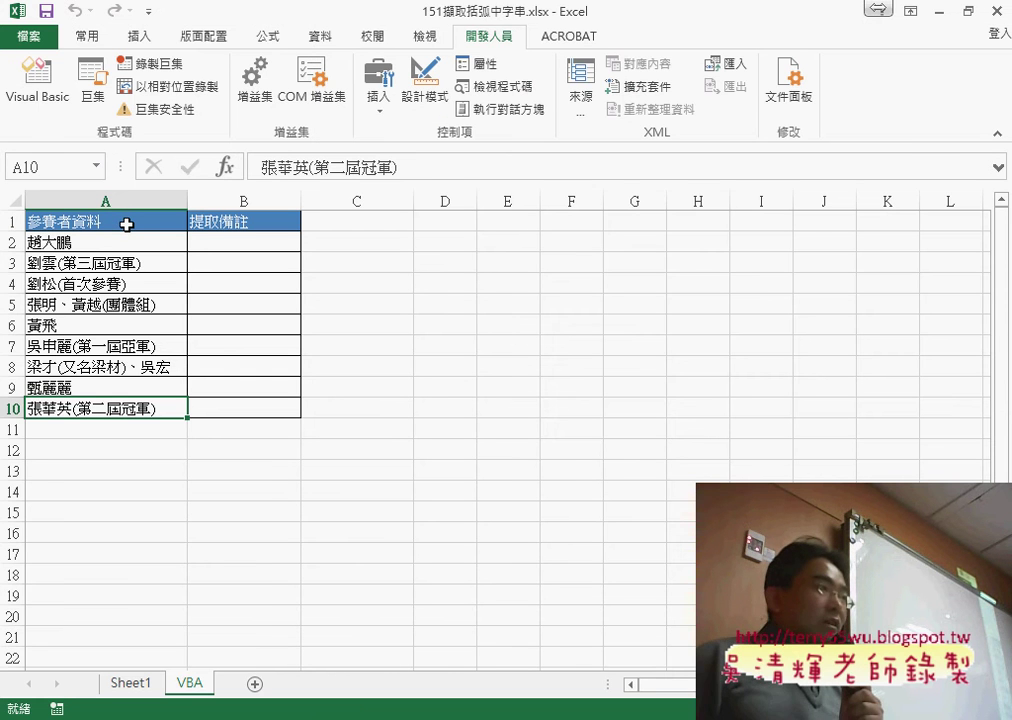
click(89, 240)
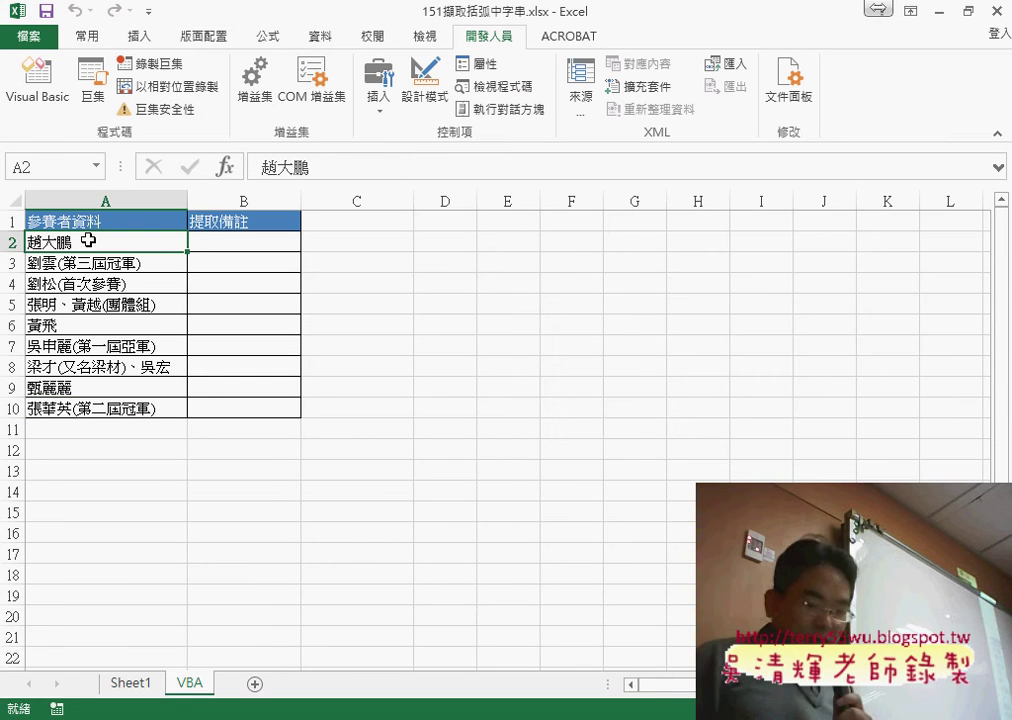
key(ctrl+Down)
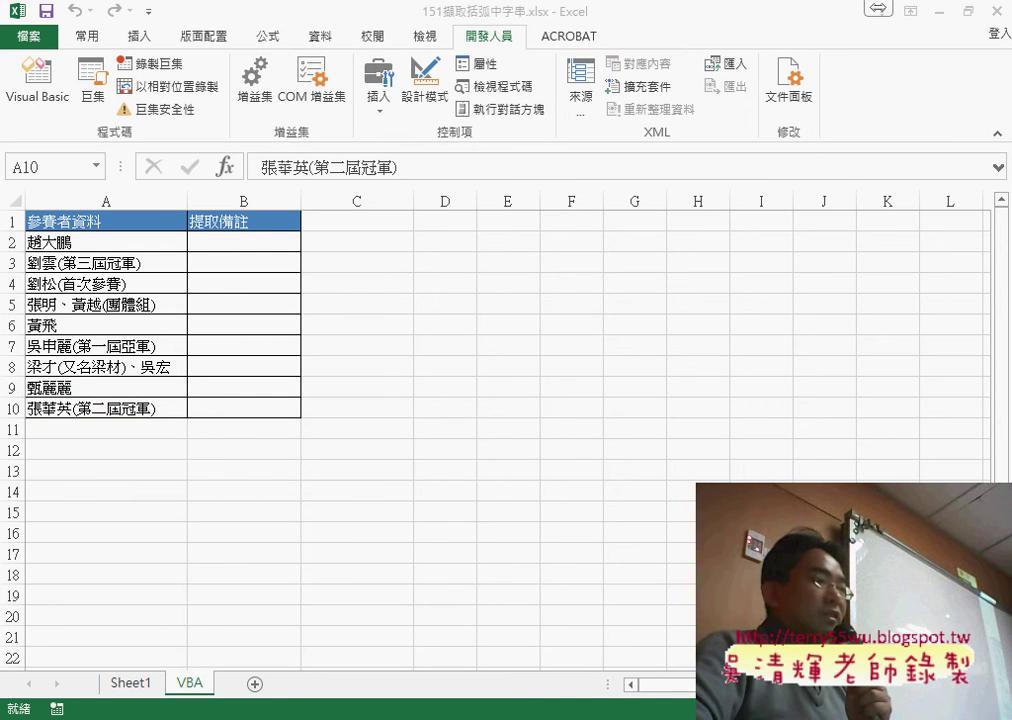
- Remove the blank lines before 括弧字串 and run it to fill column B
click(400, 515)
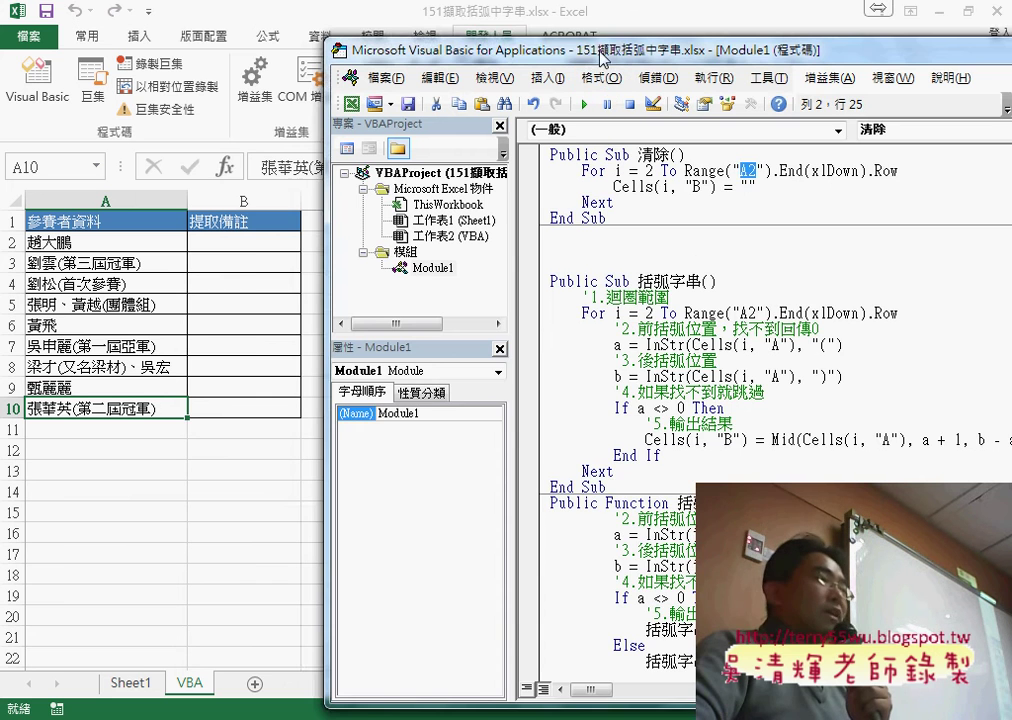
drag(480, 45, 394, 29)
click(548, 218)
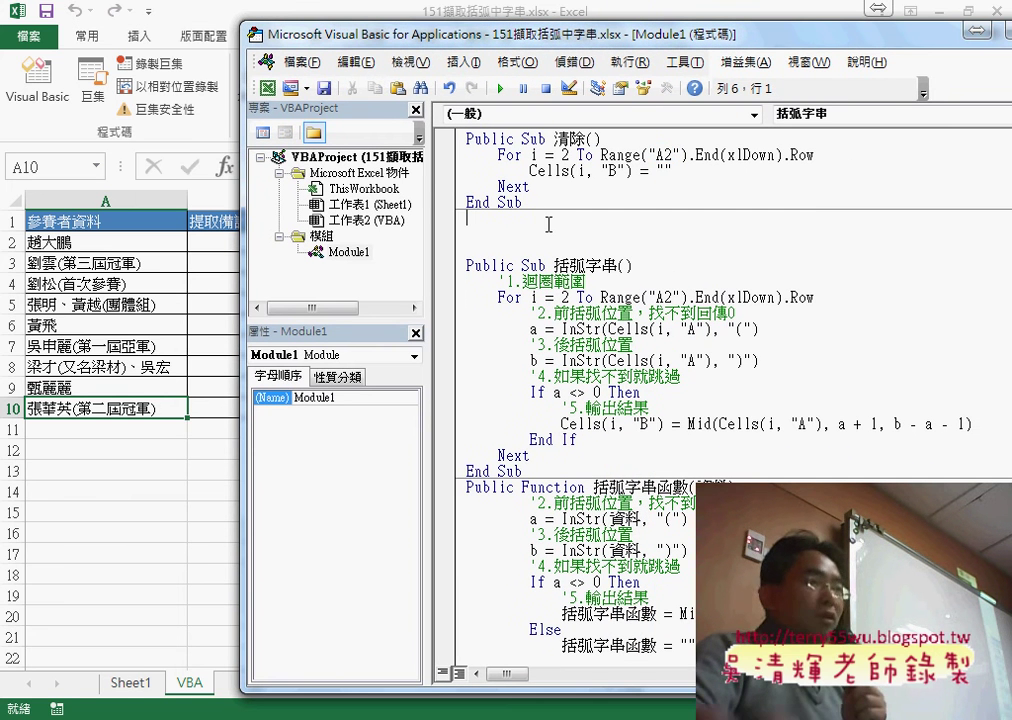
key(Delete)
key(Delete)
key(Delete)
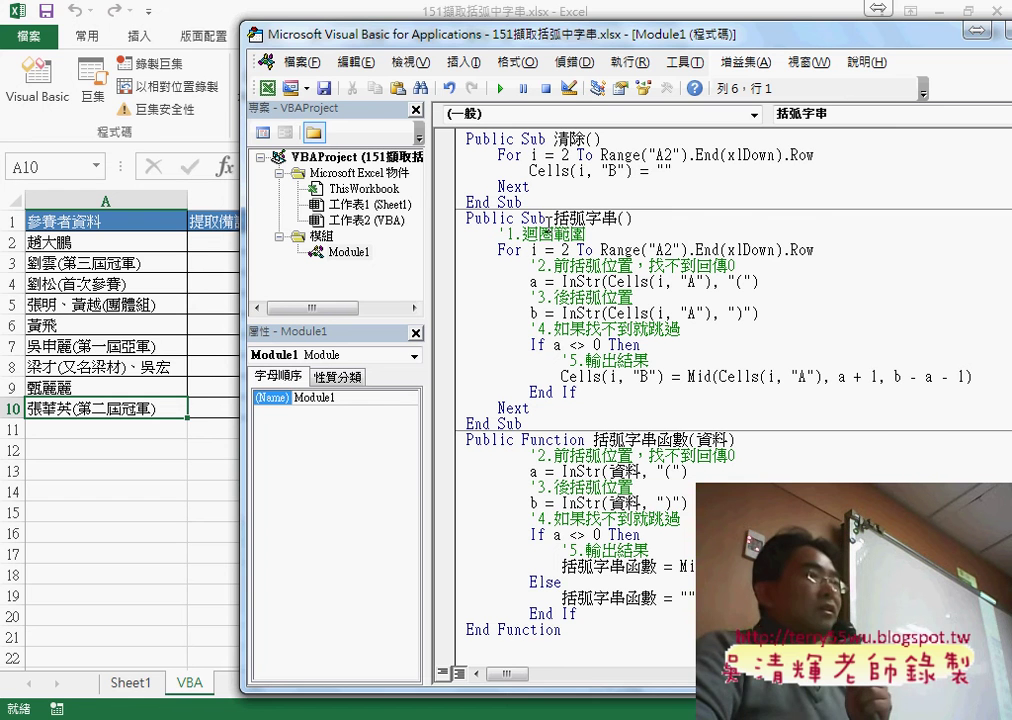
drag(370, 34, 404, 33)
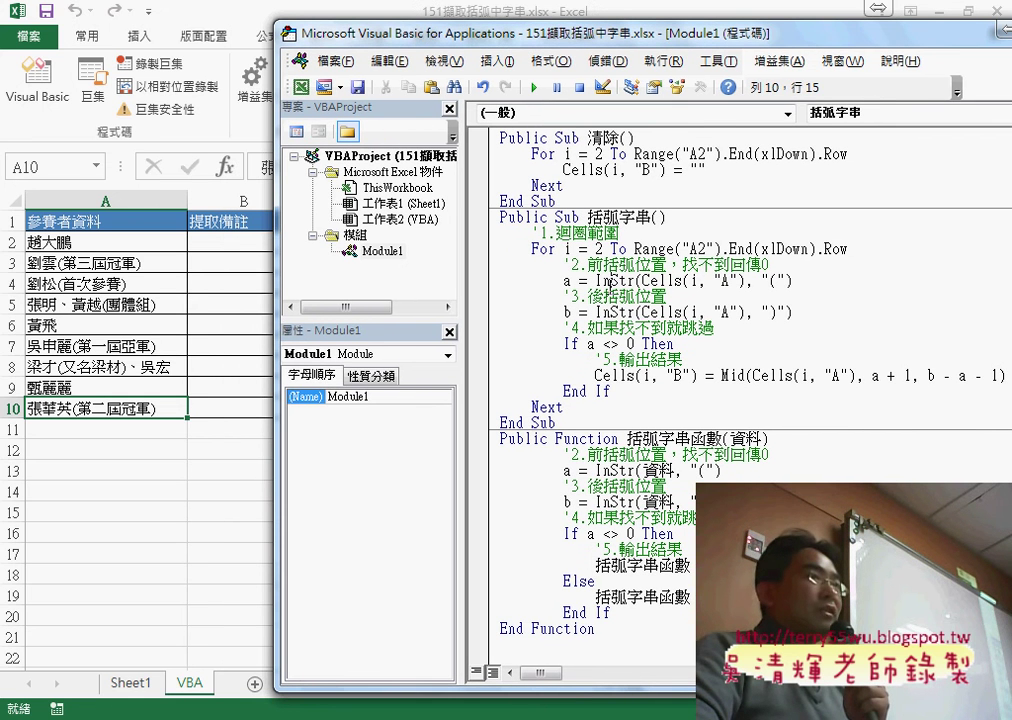
click(537, 88)
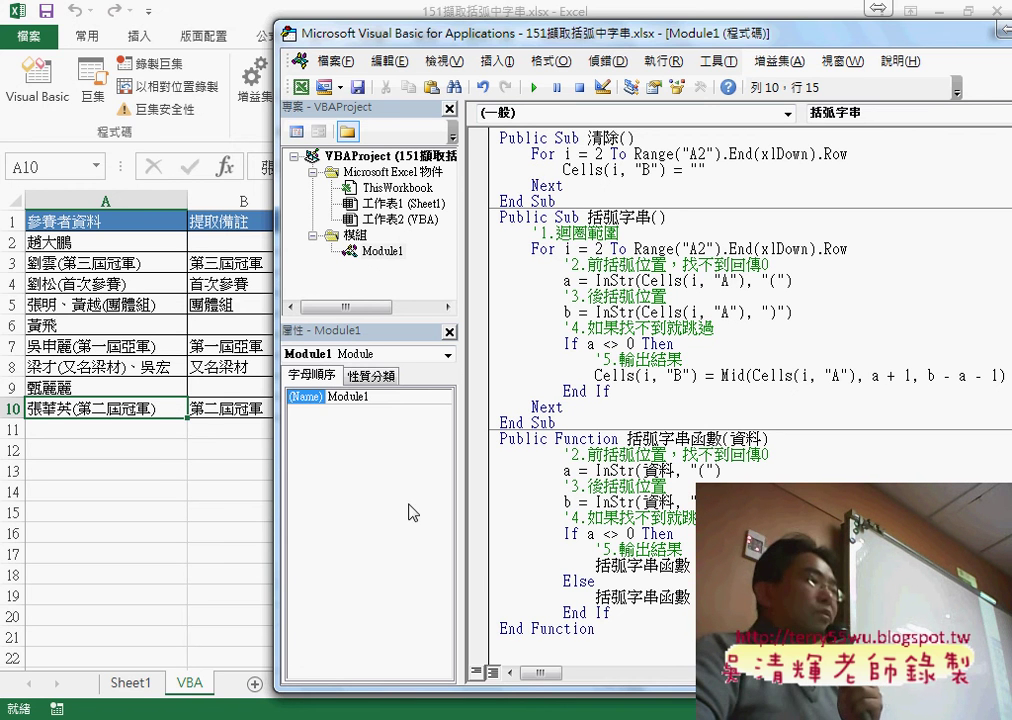
- Return to Sheet1 and edit cell D2's =FIND("(",A2) formula in the formula bar
click(133, 686)
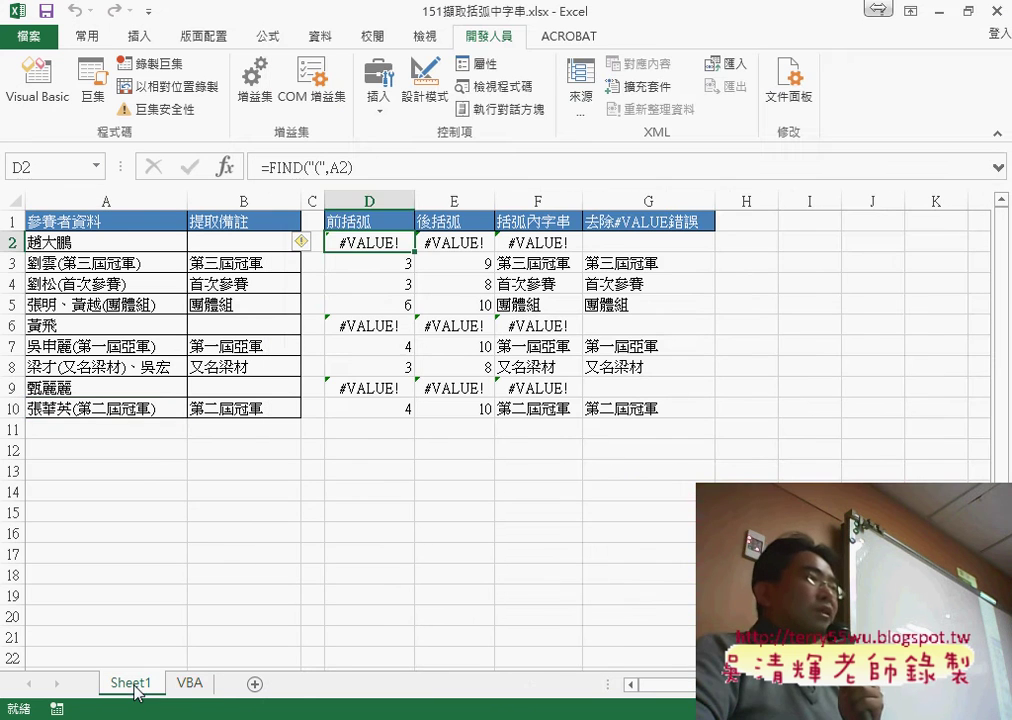
click(393, 197)
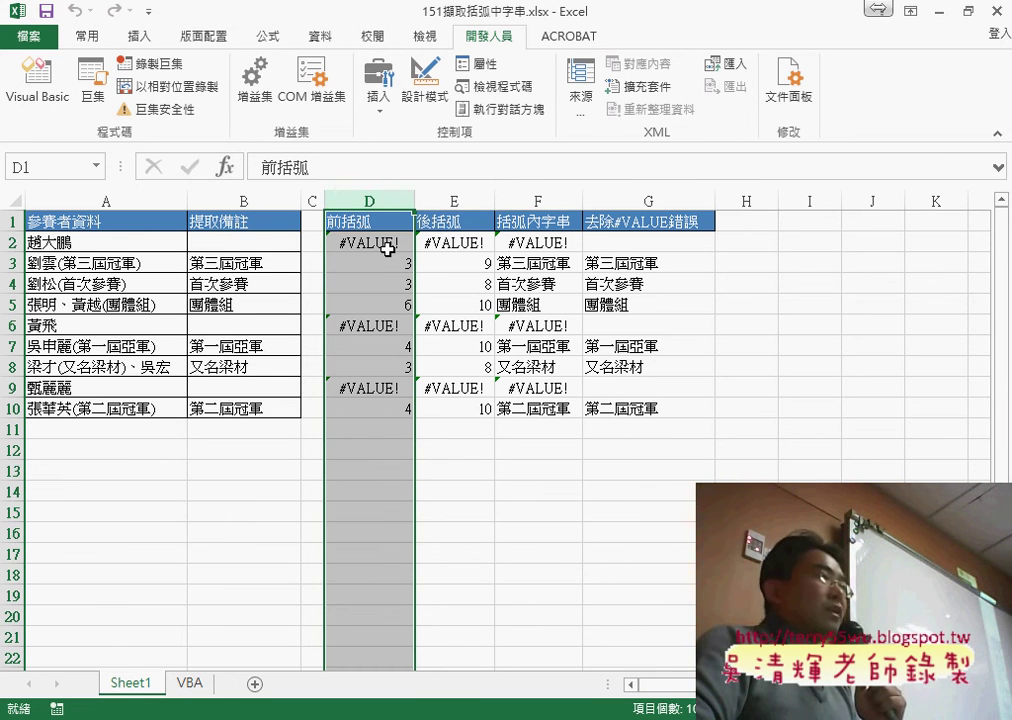
click(387, 250)
click(294, 167)
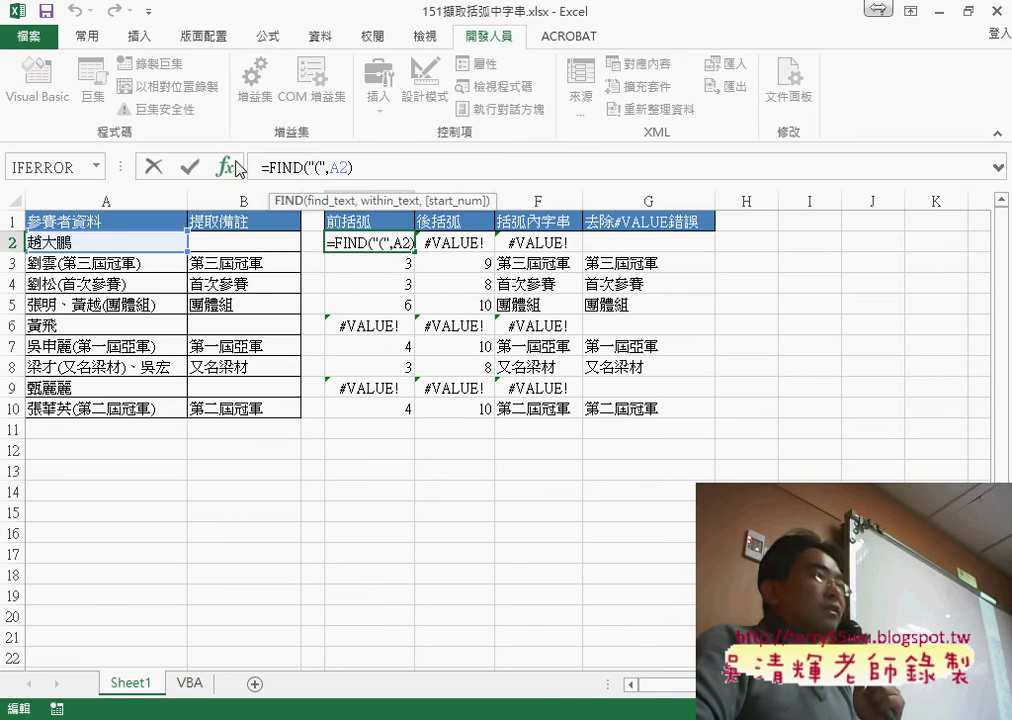
click(236, 168)
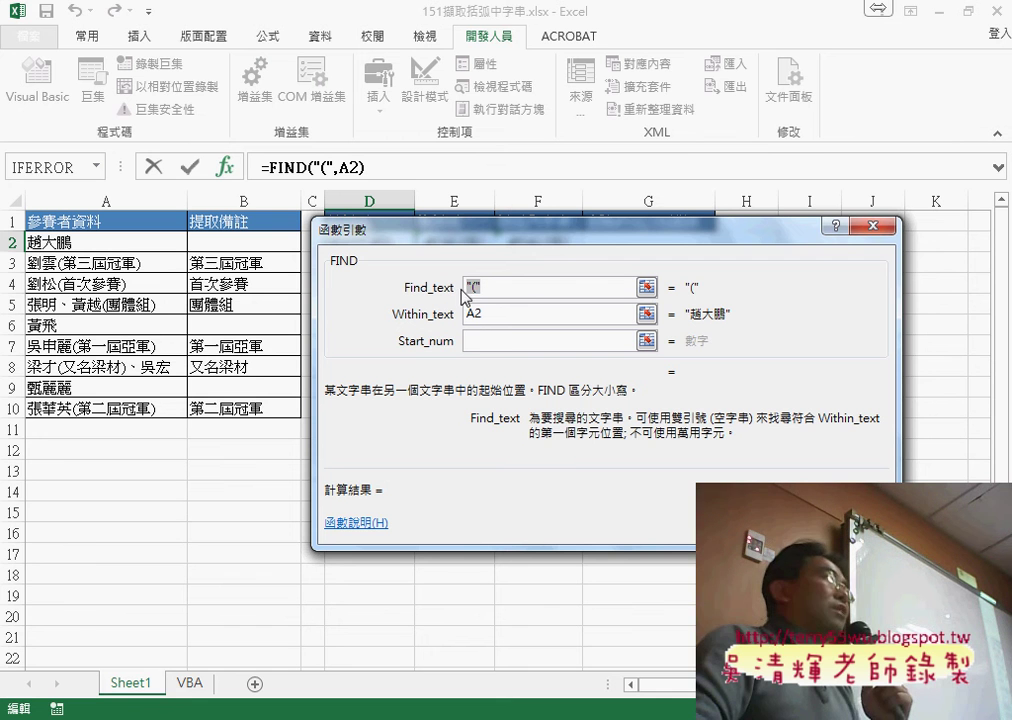
click(468, 314)
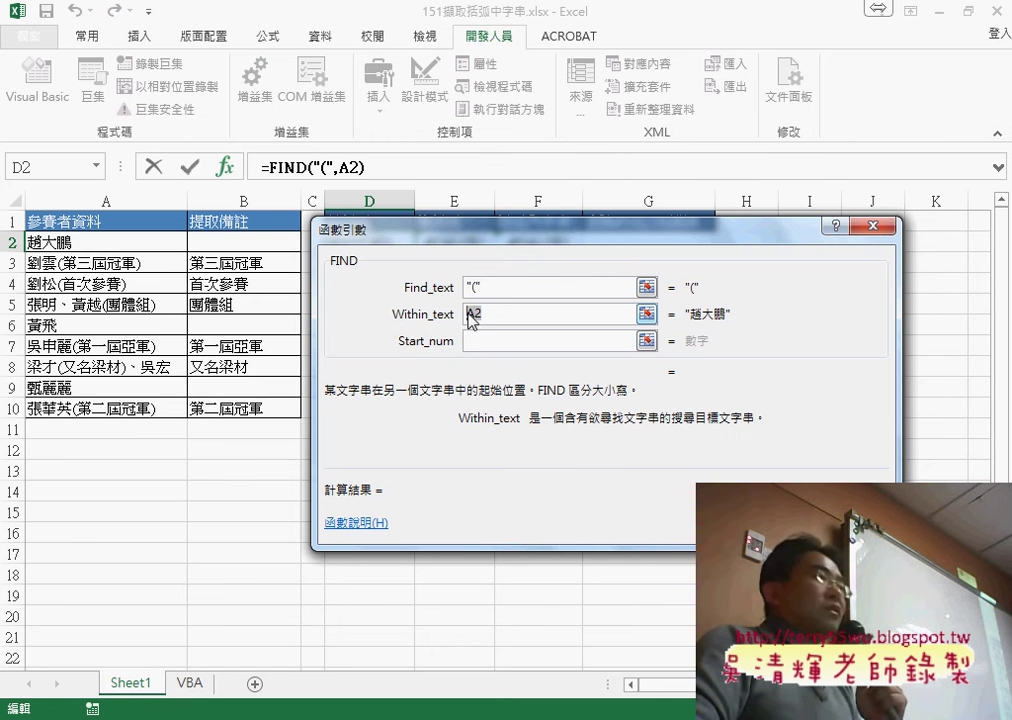
click(477, 339)
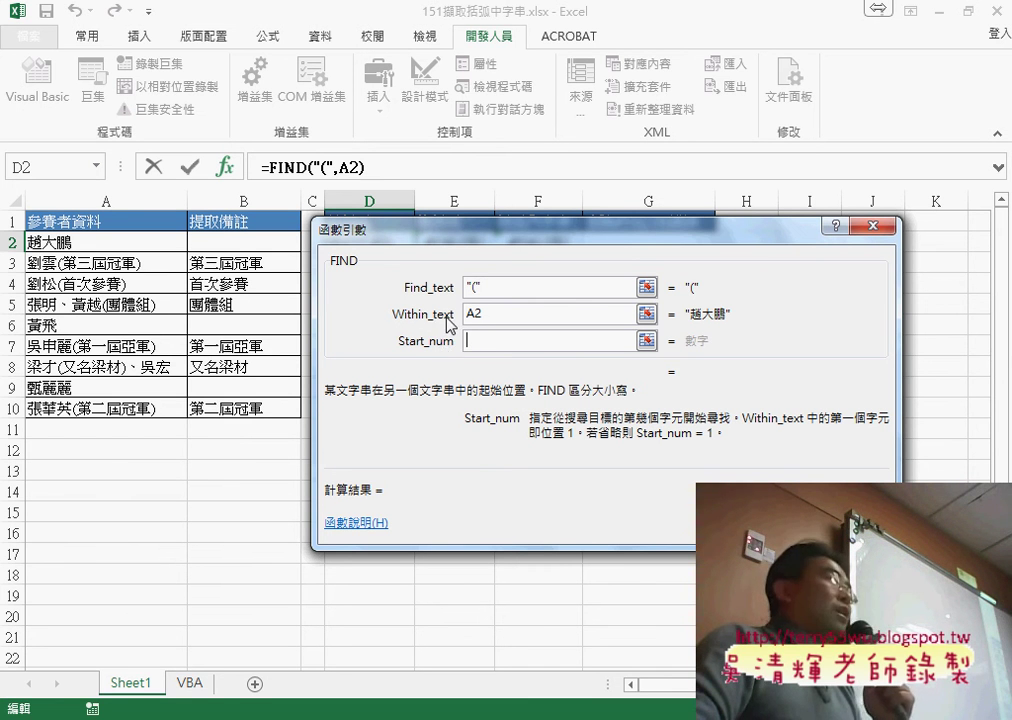
click(488, 316)
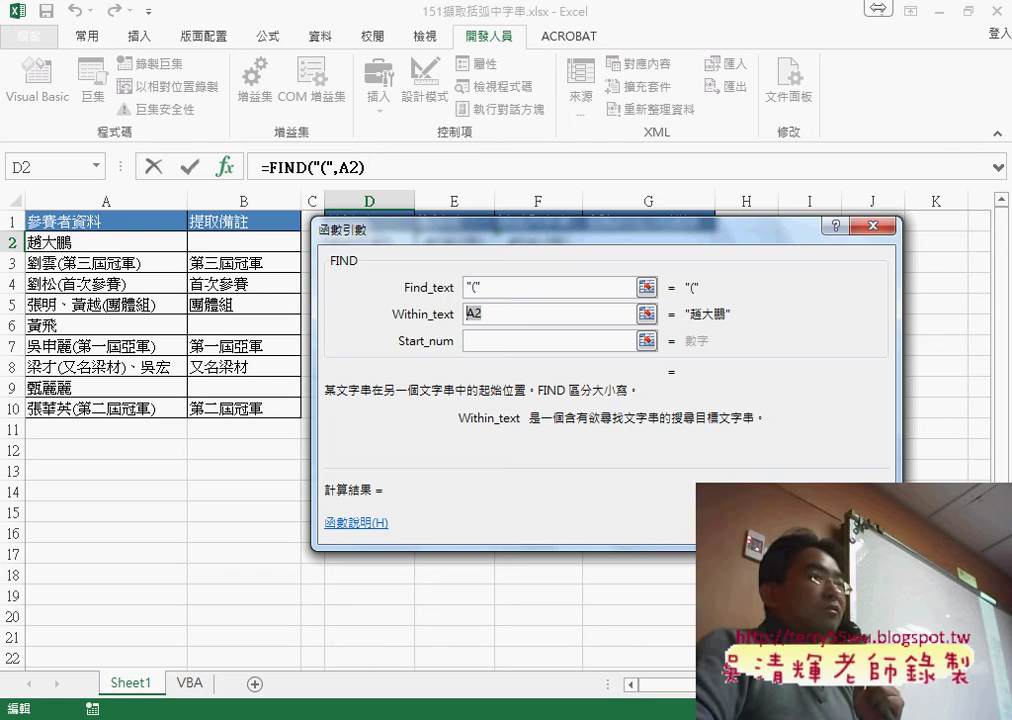
drag(598, 240, 391, 326)
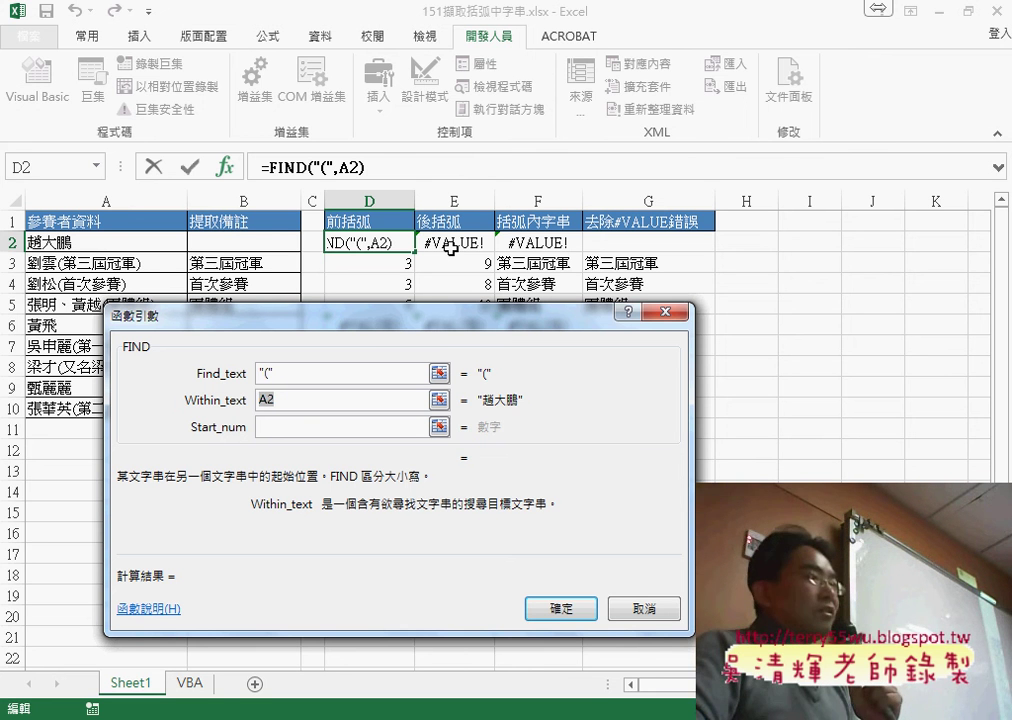
click(642, 612)
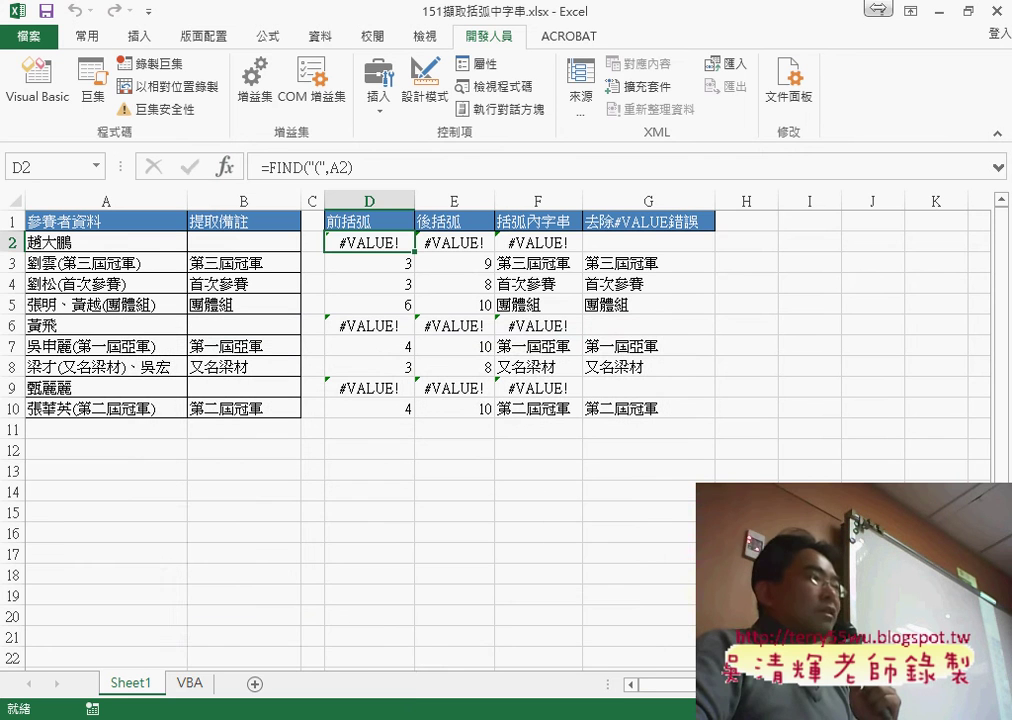
- Switch to the VBA sheet and bring the Module1 editor in front of it
mouse_move(395, 715)
click(134, 640)
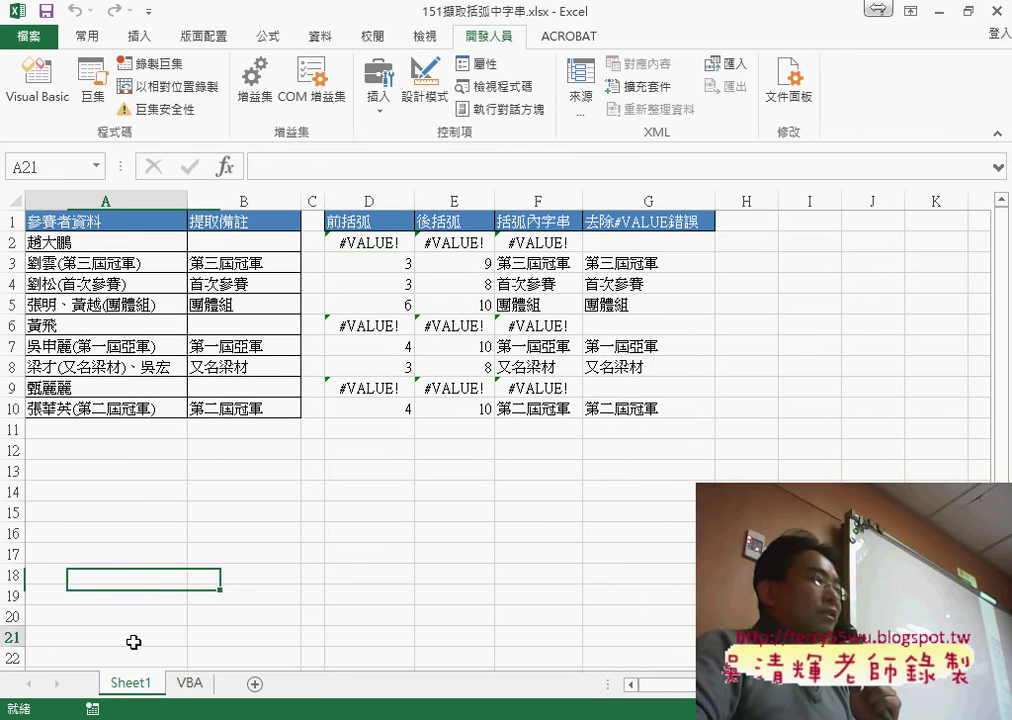
click(189, 683)
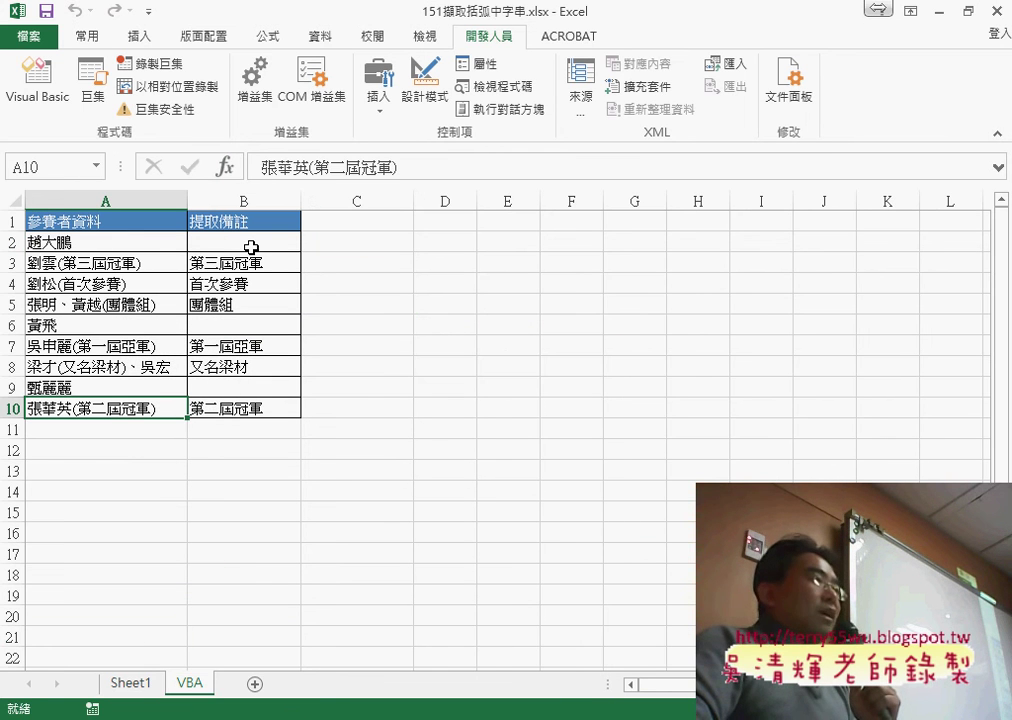
mouse_move(434, 709)
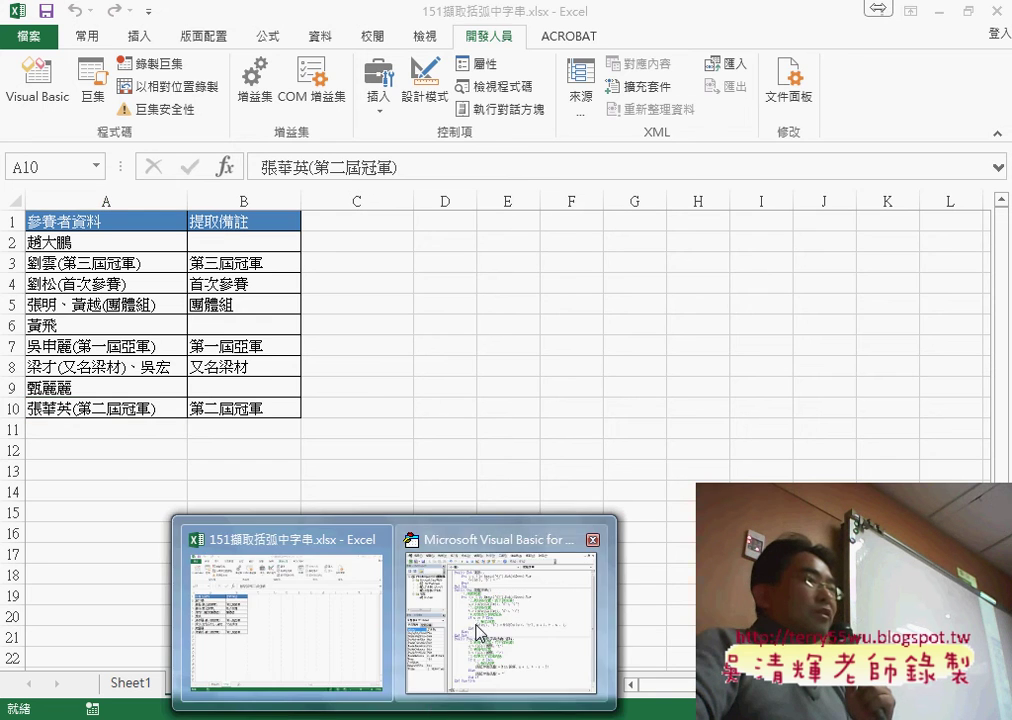
click(500, 600)
drag(498, 33, 533, 25)
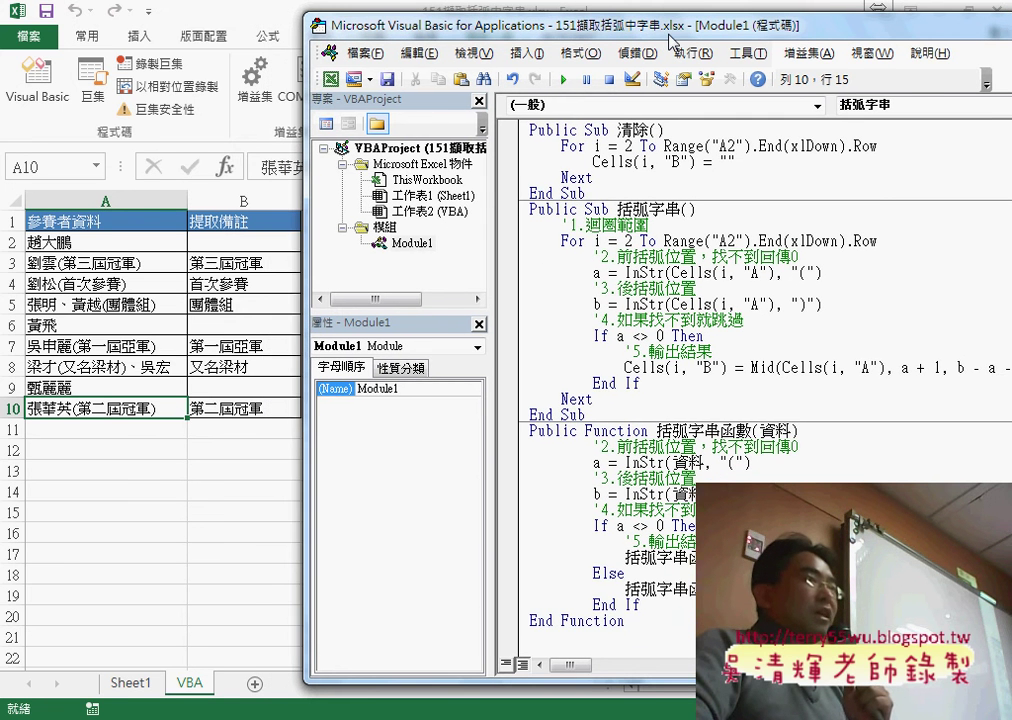
- Select the 清除 and 括弧字串 macros, then the 括弧字串 loop body lines
drag(607, 199, 524, 124)
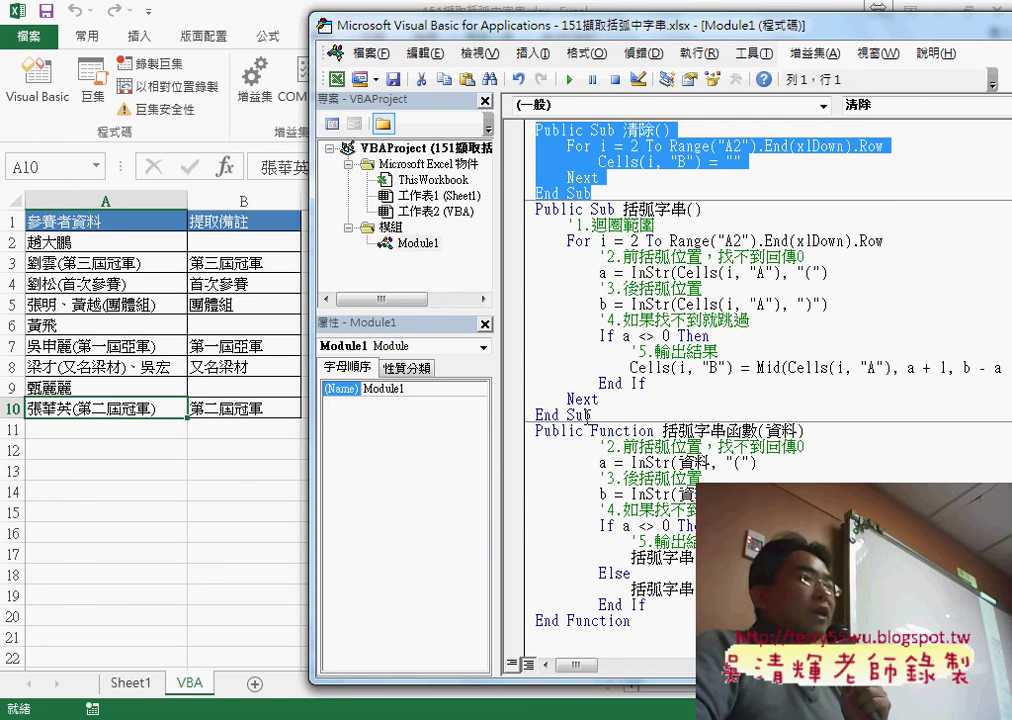
drag(590, 414, 531, 209)
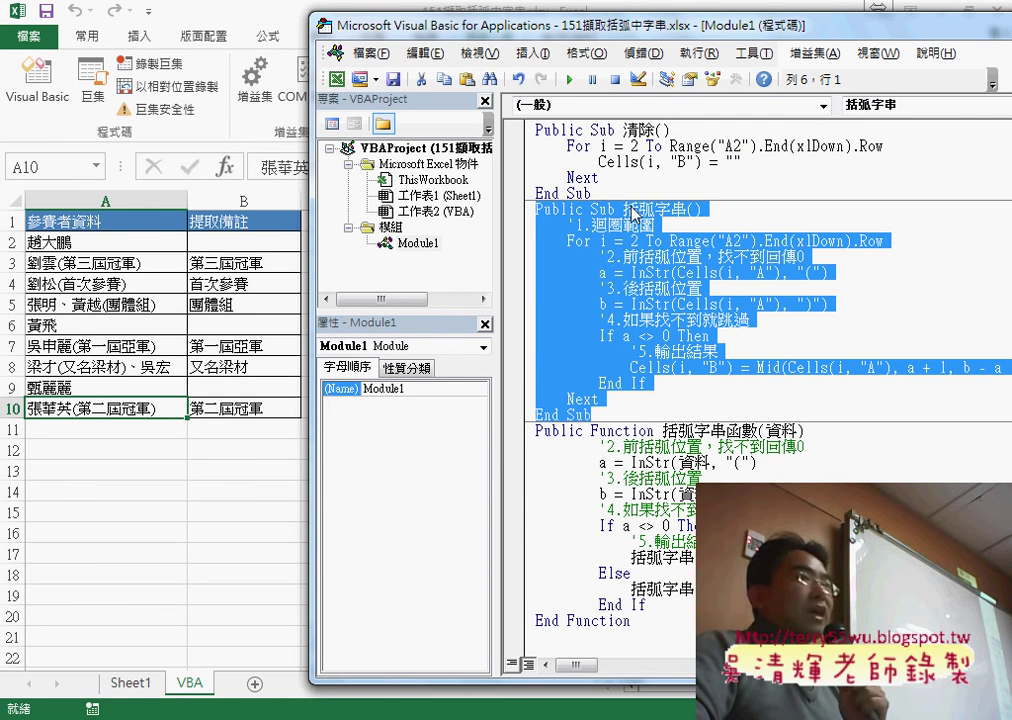
click(535, 209)
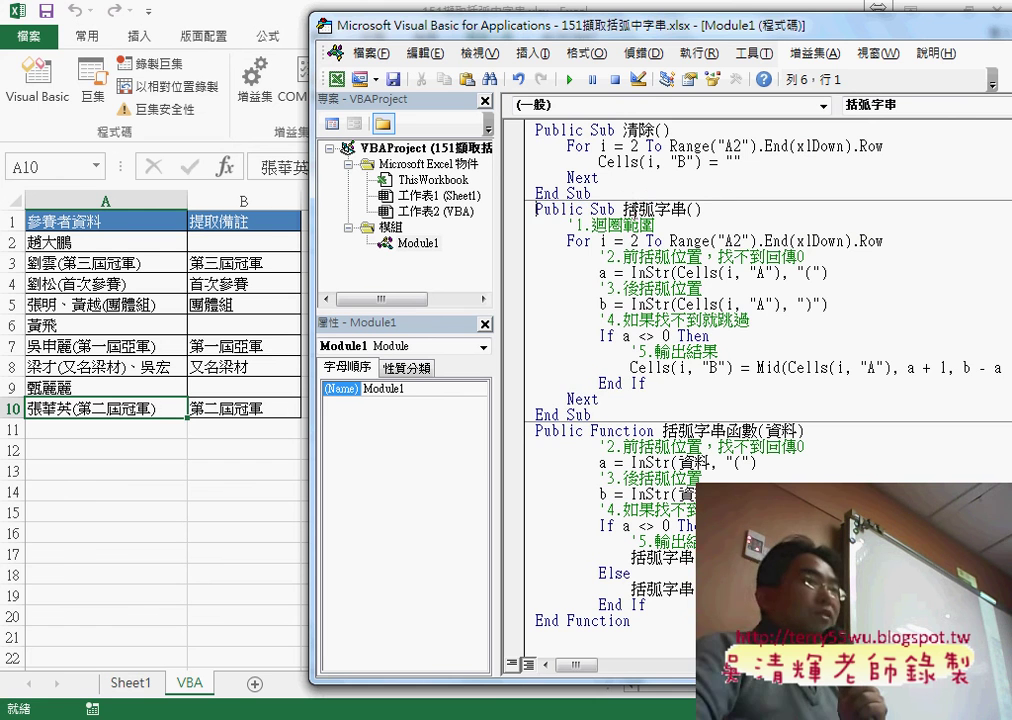
drag(655, 380, 505, 258)
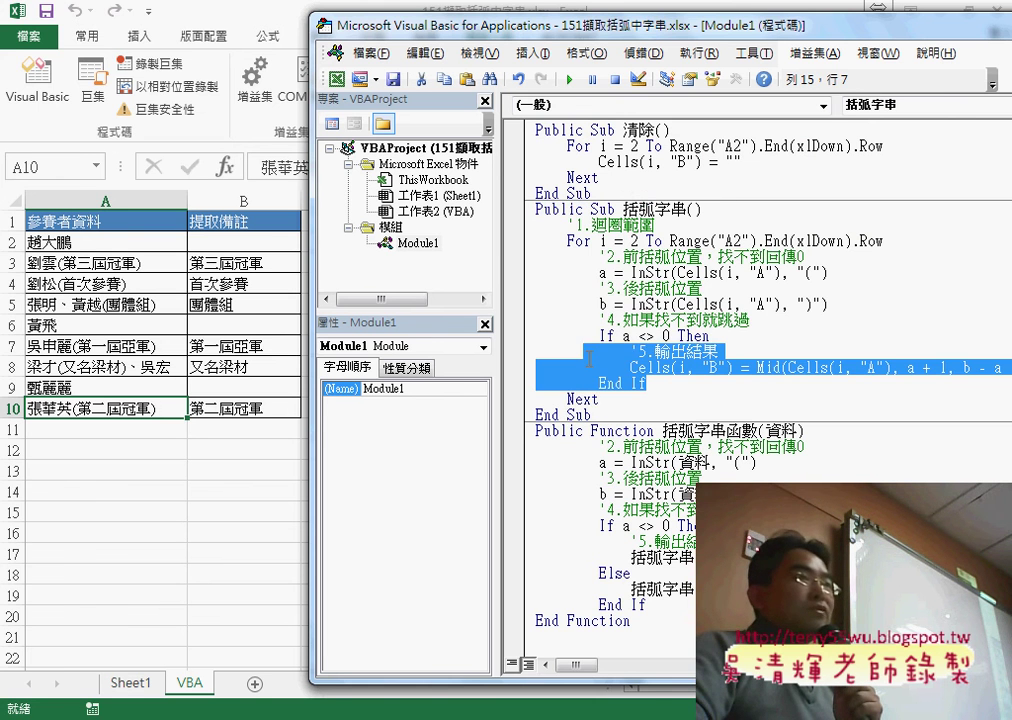
key(Delete)
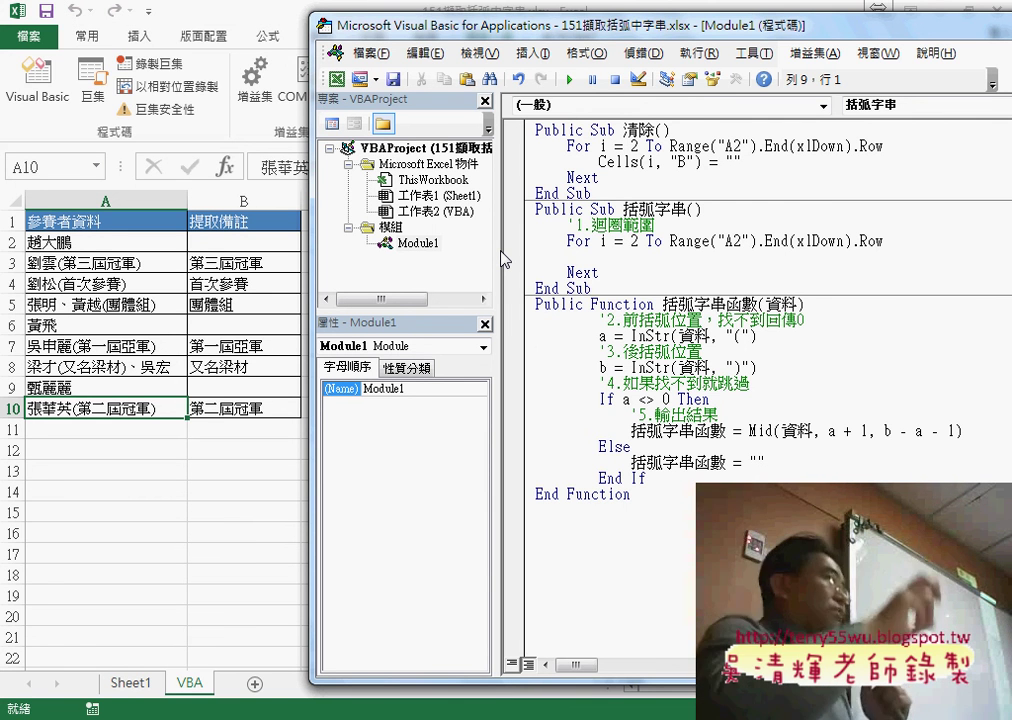
key(ctrl+z)
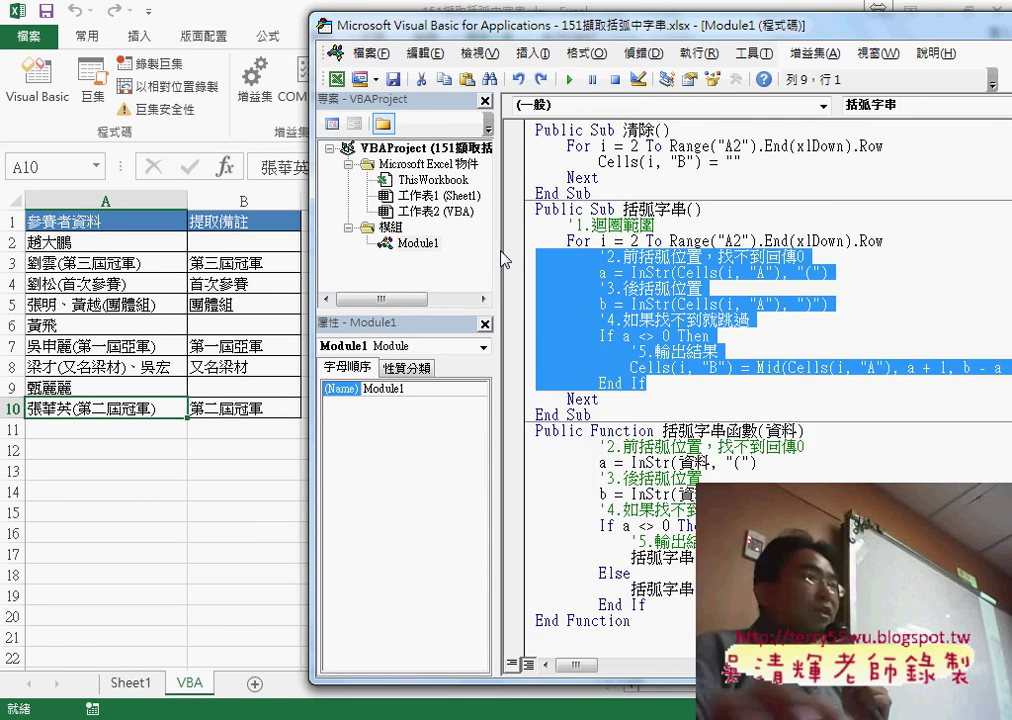
click(613, 337)
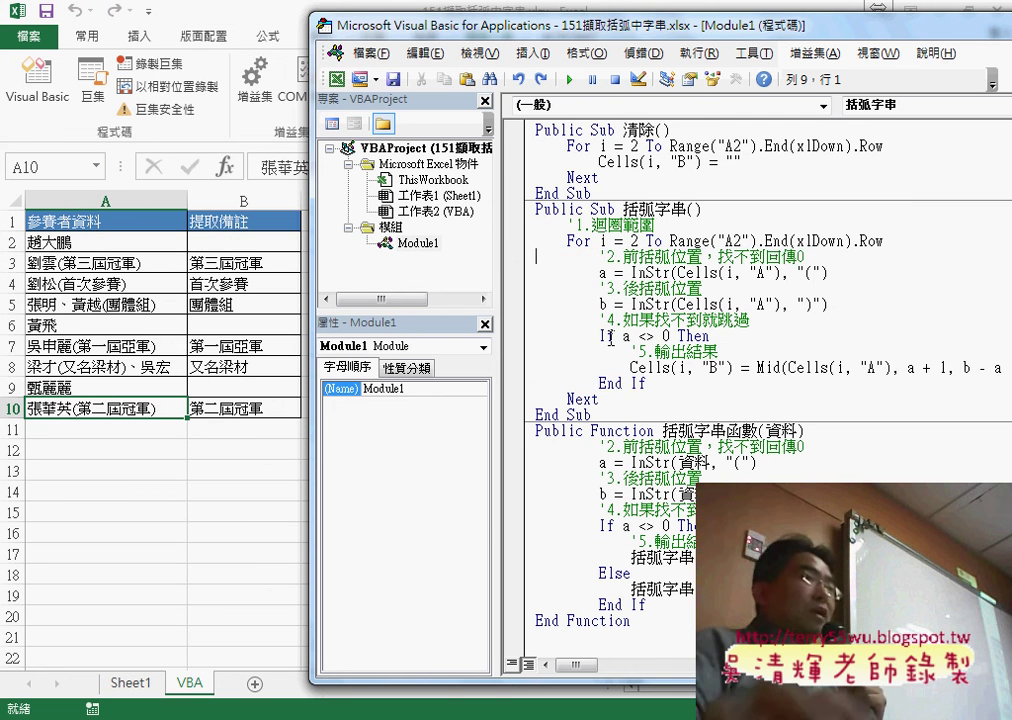
drag(617, 337, 601, 338)
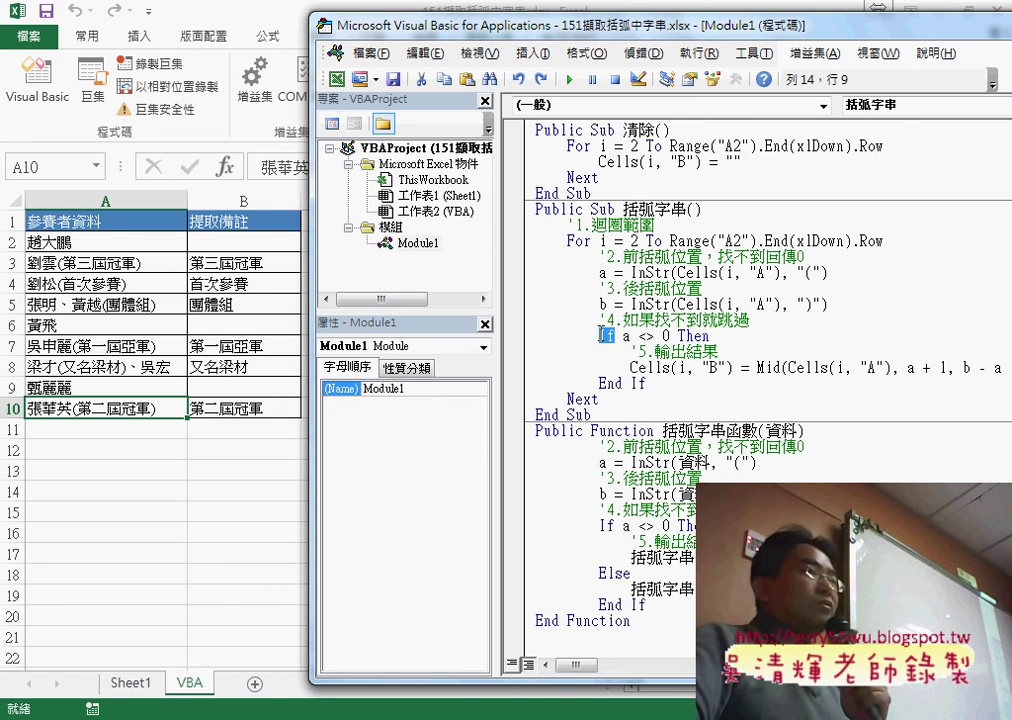
drag(608, 271, 813, 273)
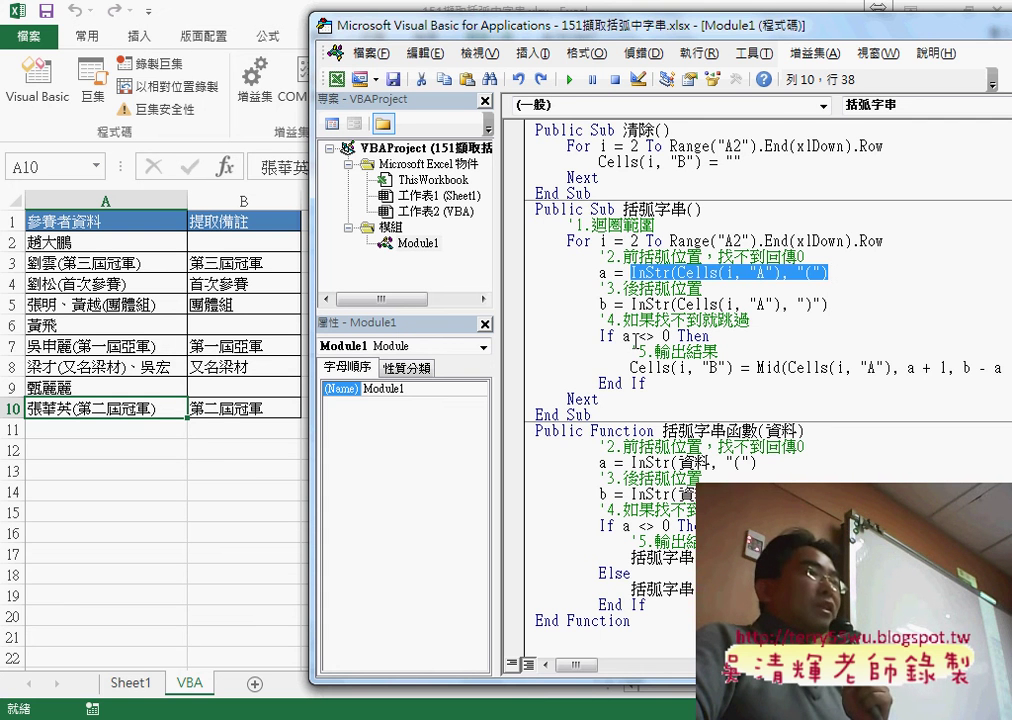
drag(624, 337, 668, 337)
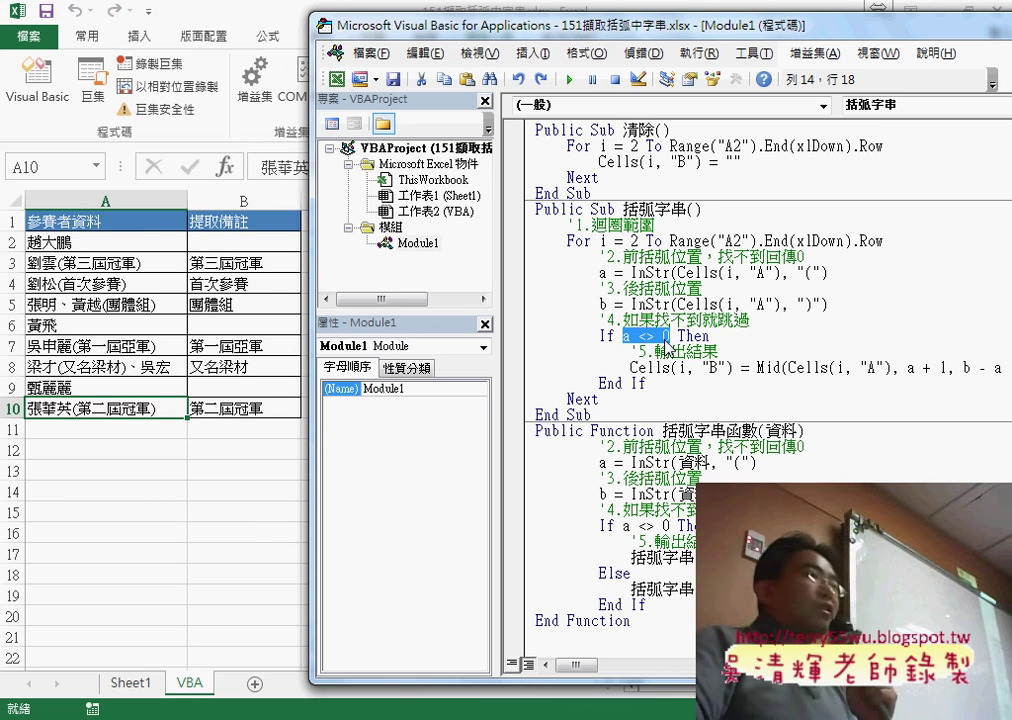
click(609, 395)
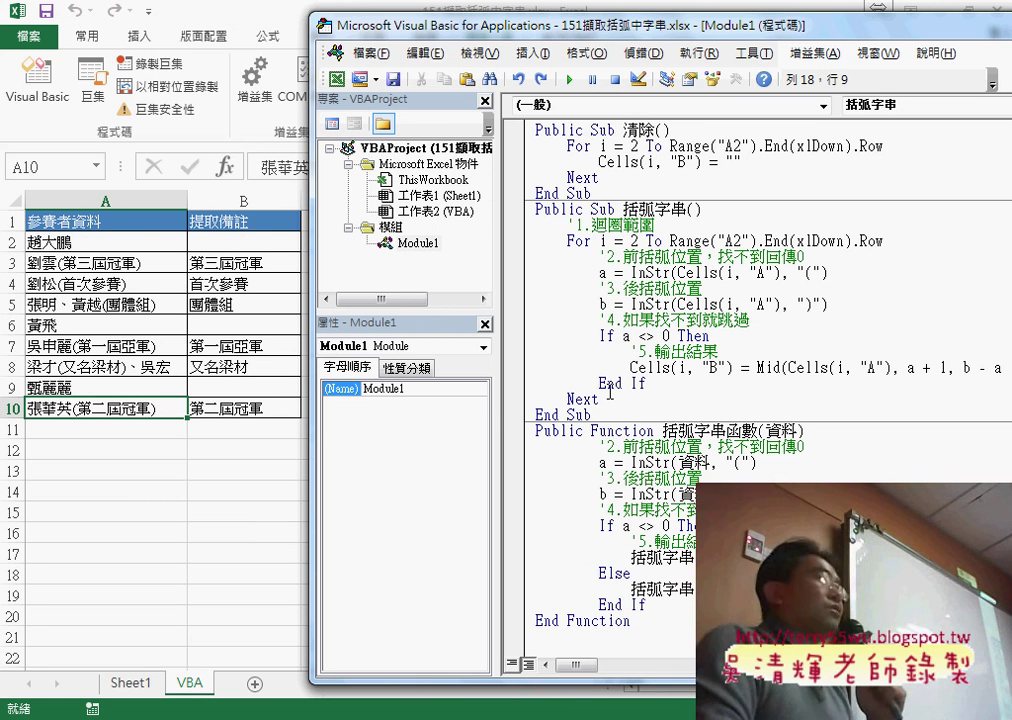
double_click(606, 337)
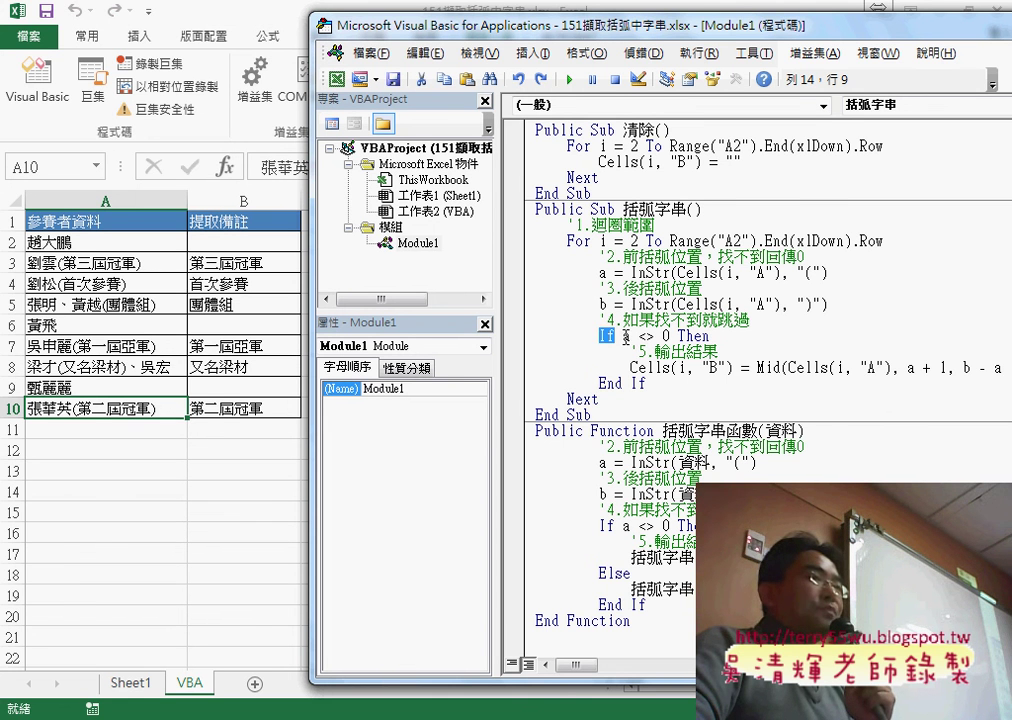
drag(624, 338, 661, 338)
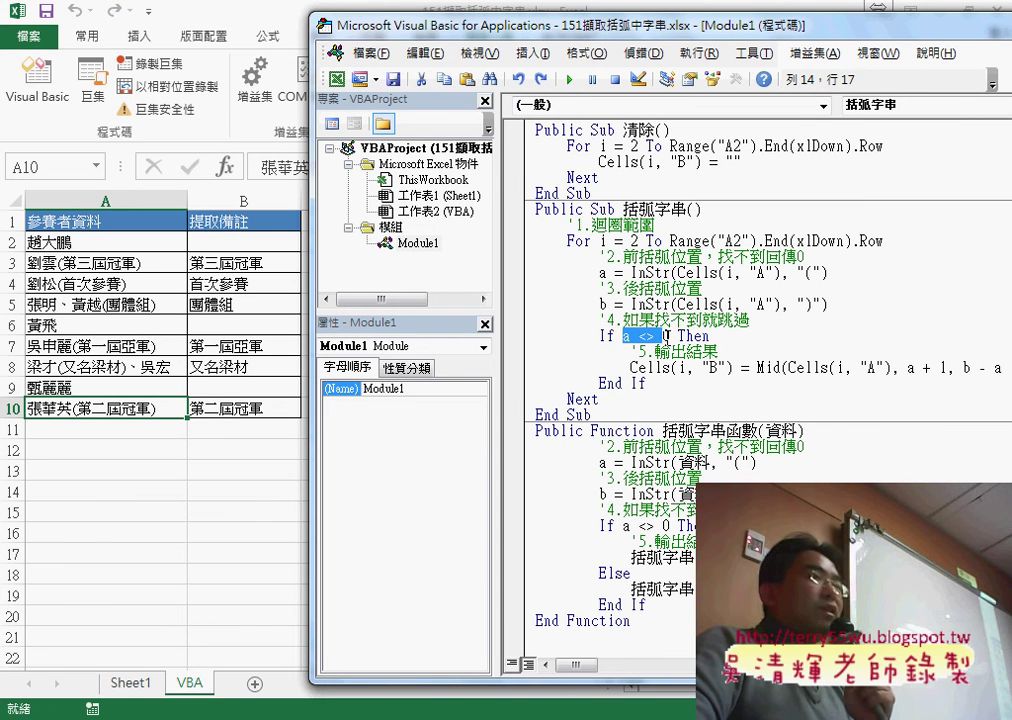
drag(678, 336, 702, 336)
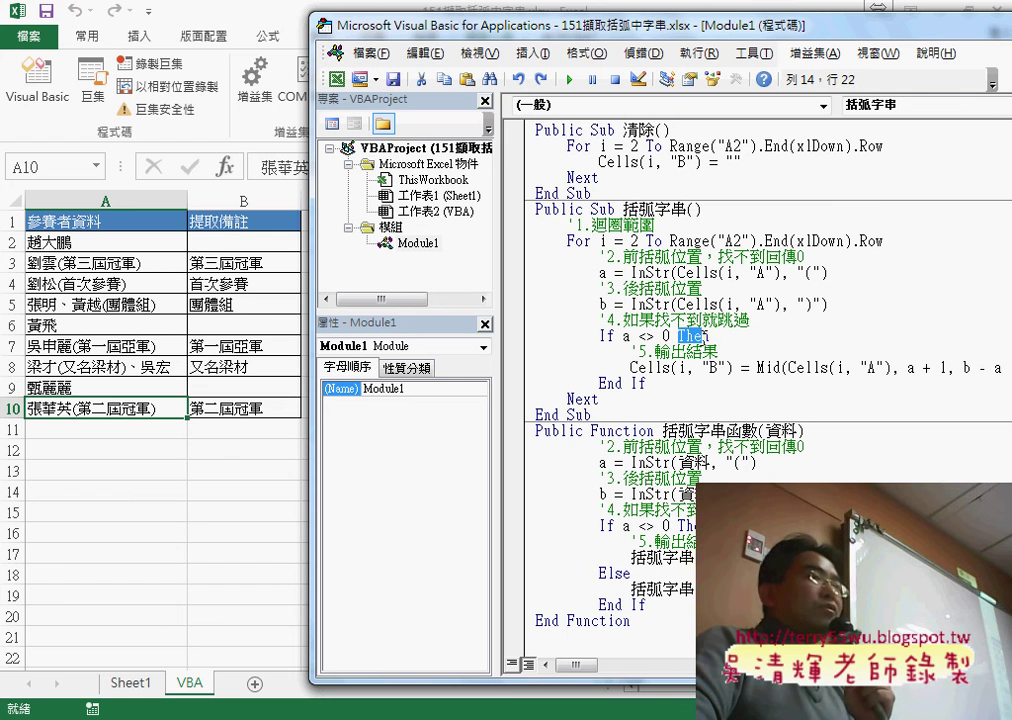
drag(621, 337, 656, 337)
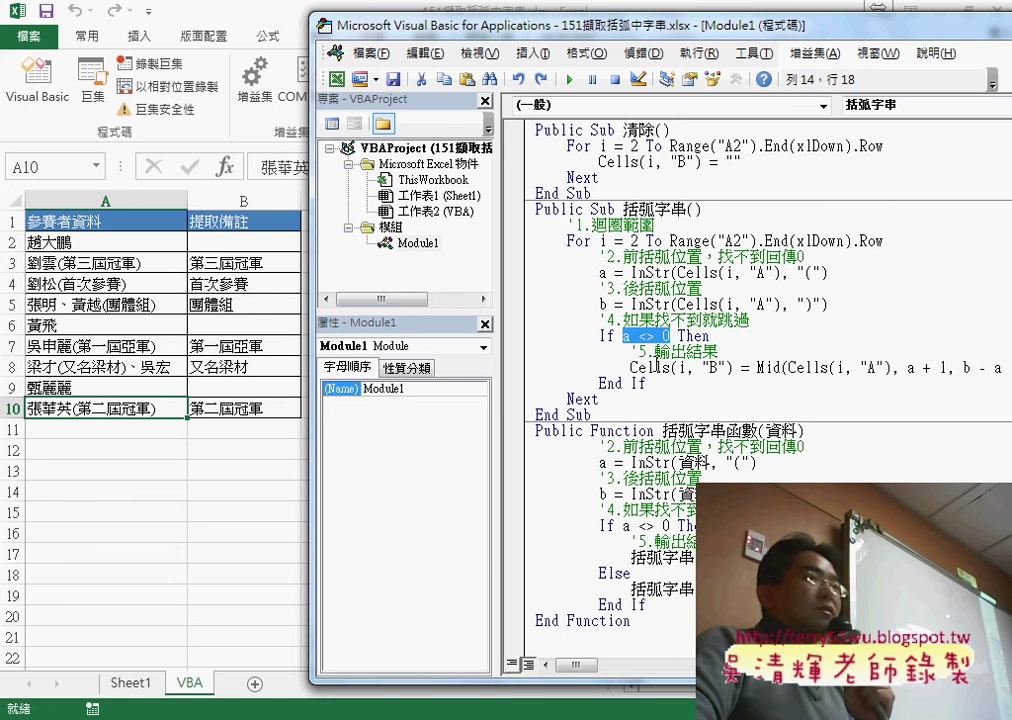
drag(631, 367, 727, 368)
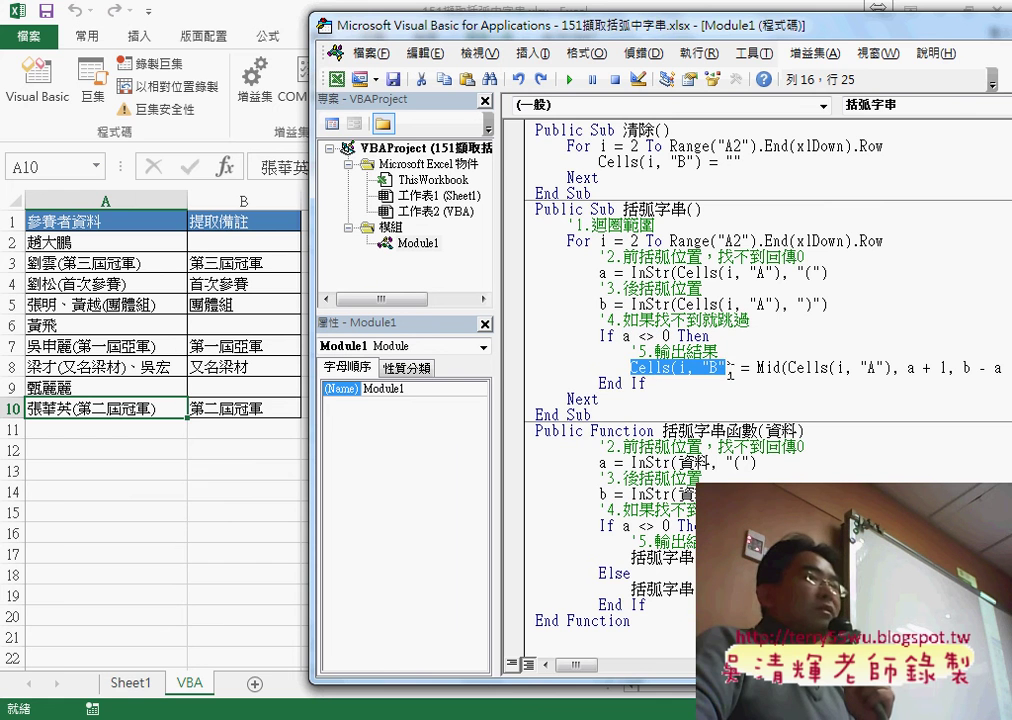
drag(683, 27, 430, 27)
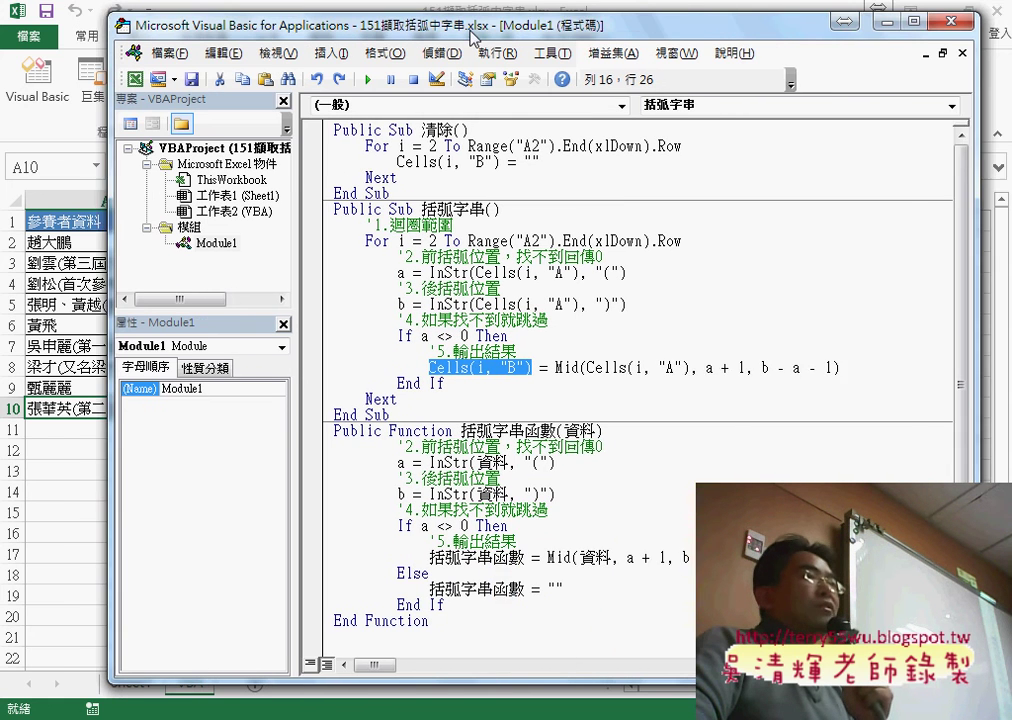
drag(503, 369, 528, 369)
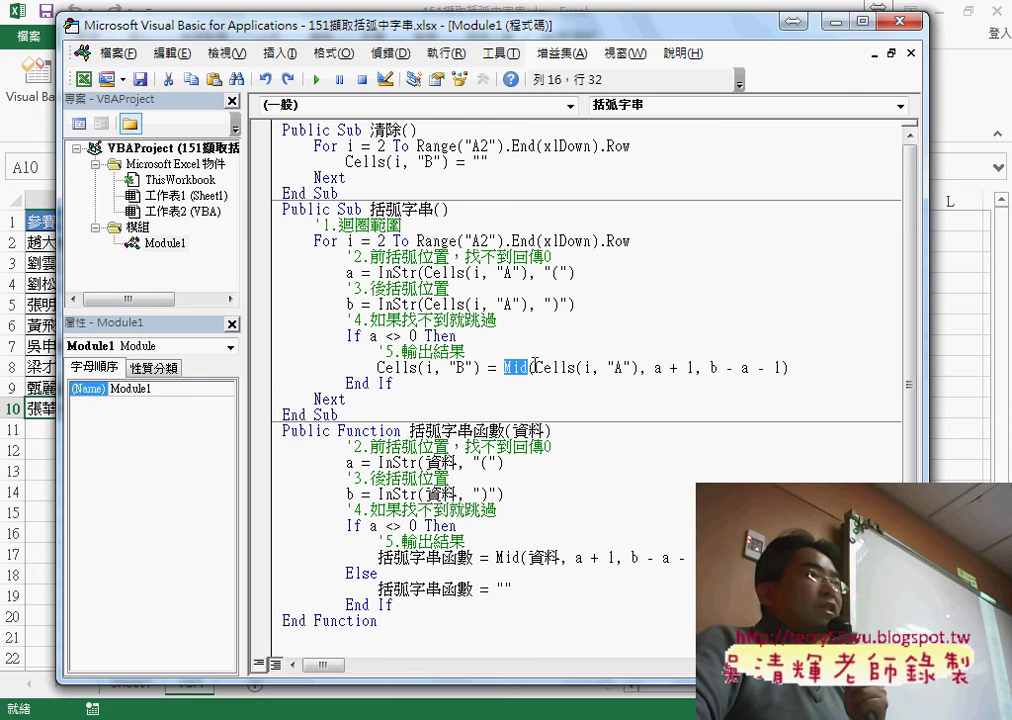
drag(536, 369, 633, 369)
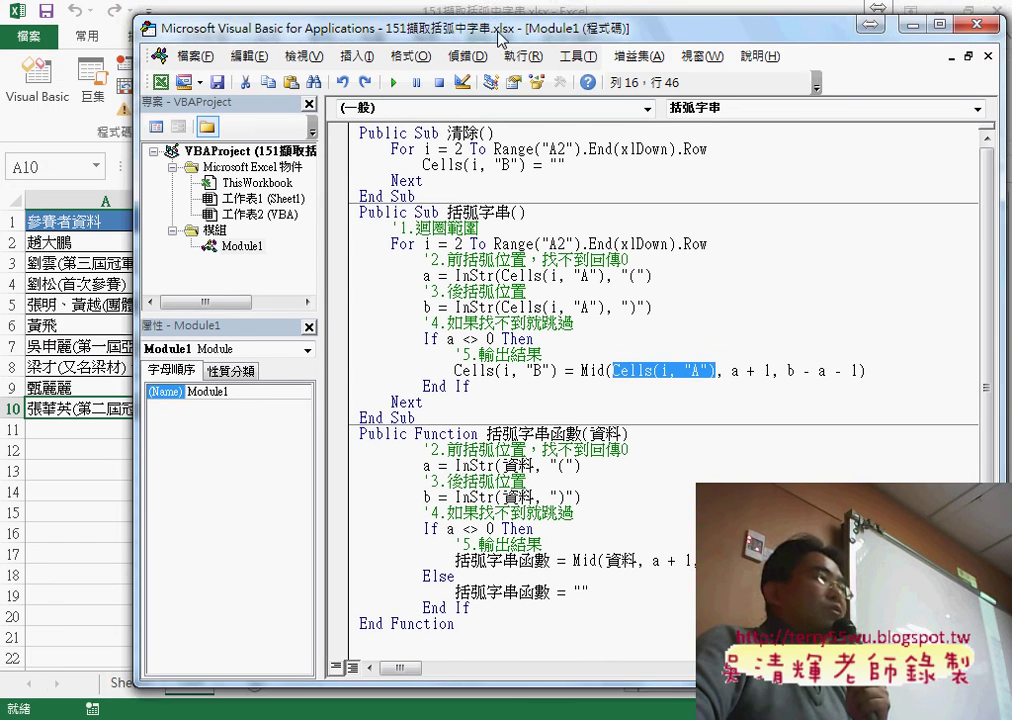
drag(337, 25, 440, 29)
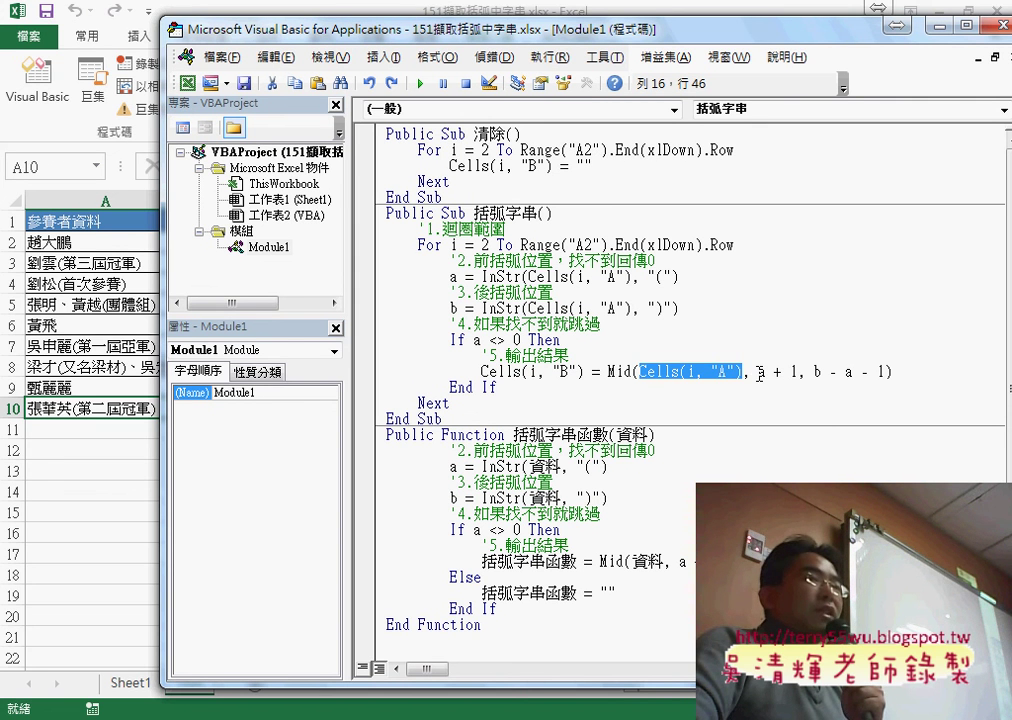
drag(759, 372, 796, 373)
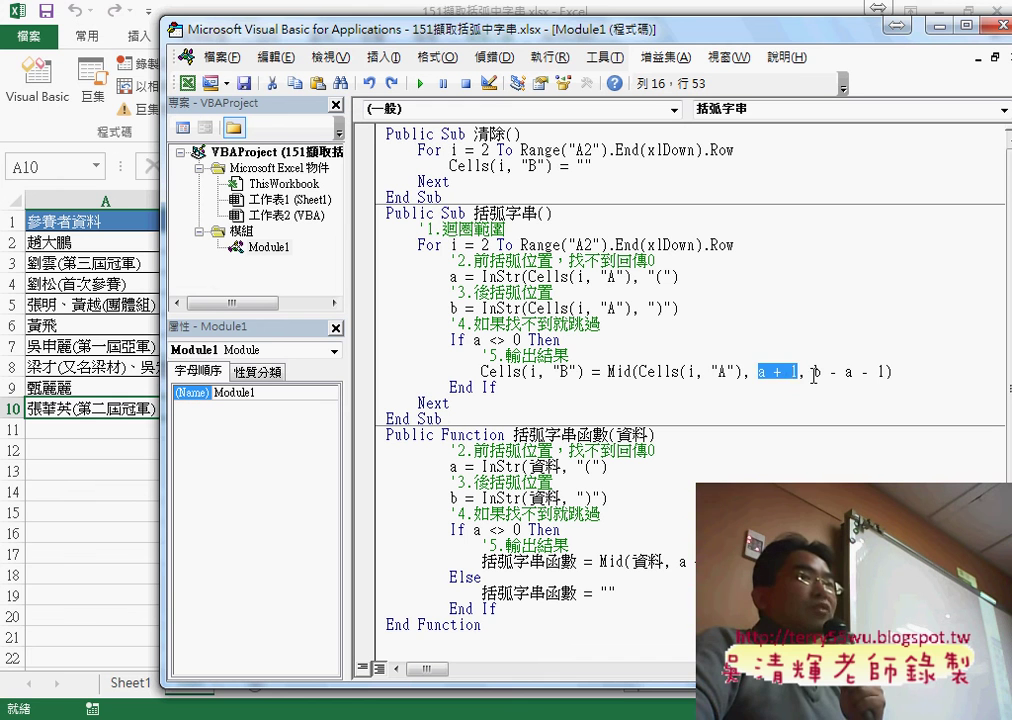
drag(814, 372, 880, 372)
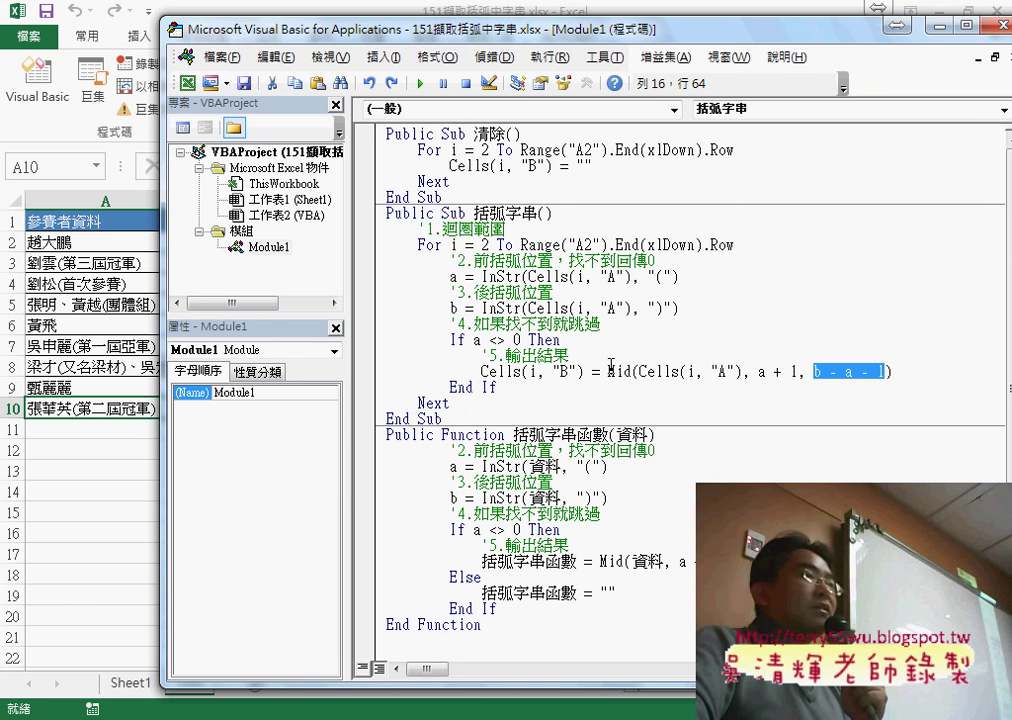
drag(585, 372, 496, 372)
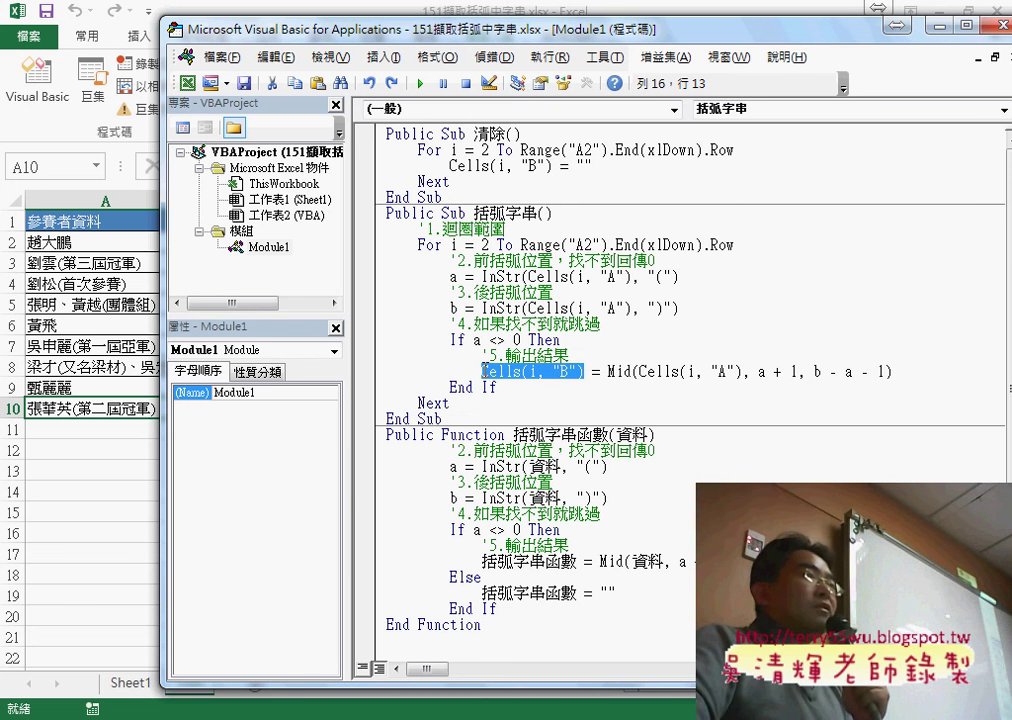
drag(447, 31, 568, 26)
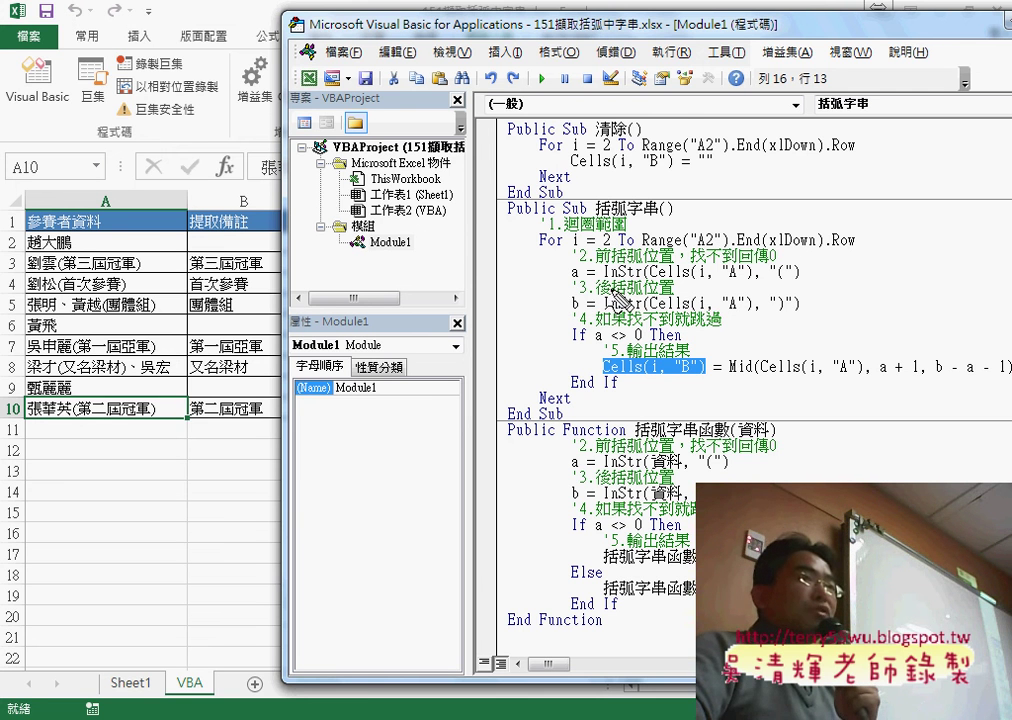
- Rewrite the front-bracket line as a = VBA.InStr(Cells(i, "A"), "(") using IntelliSense
drag(604, 284, 641, 282)
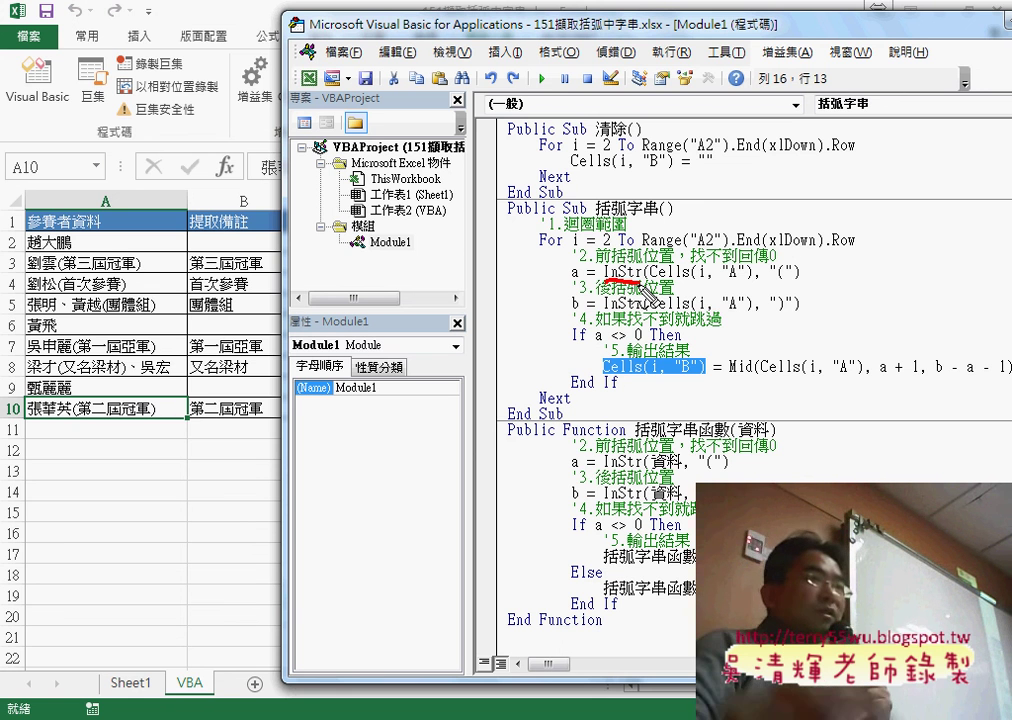
key(Escape)
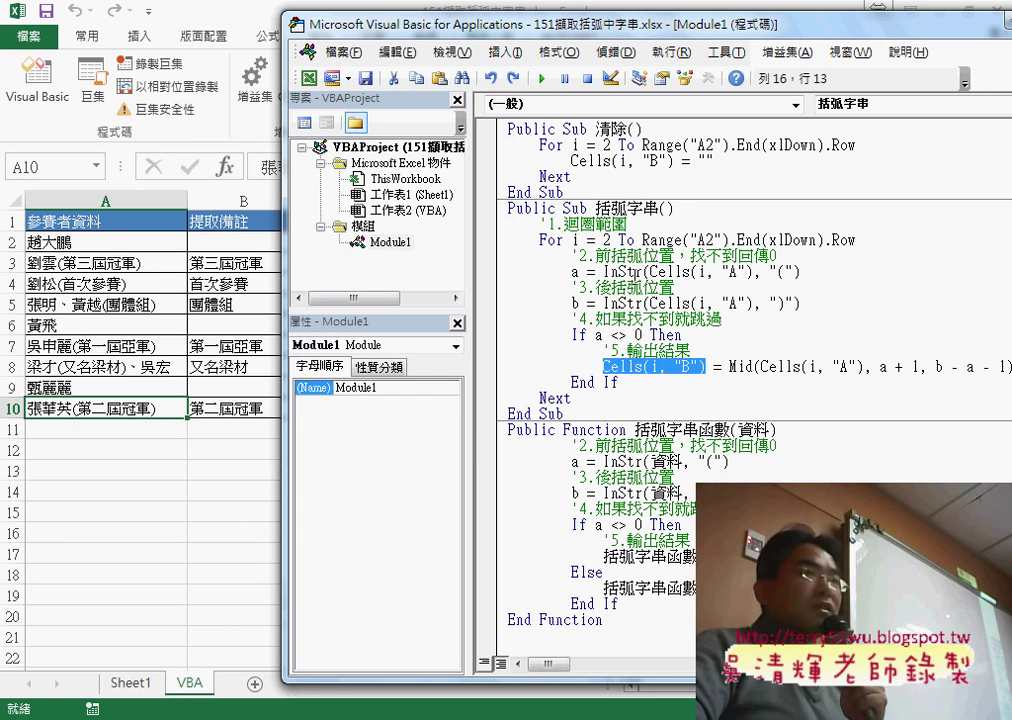
drag(604, 271, 831, 271)
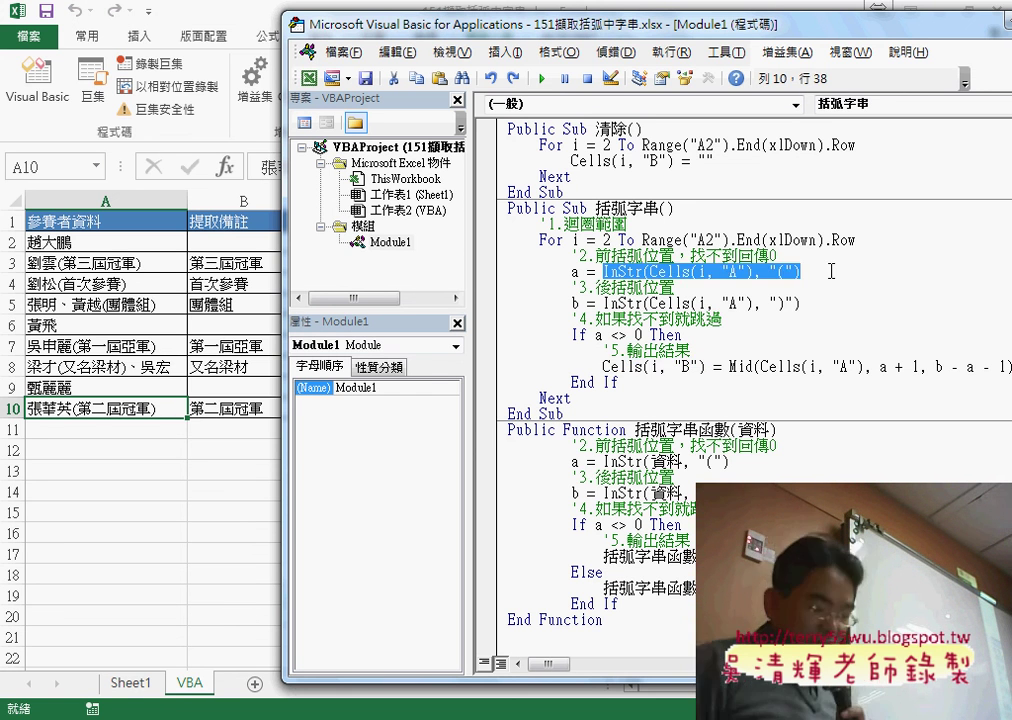
text(vb)
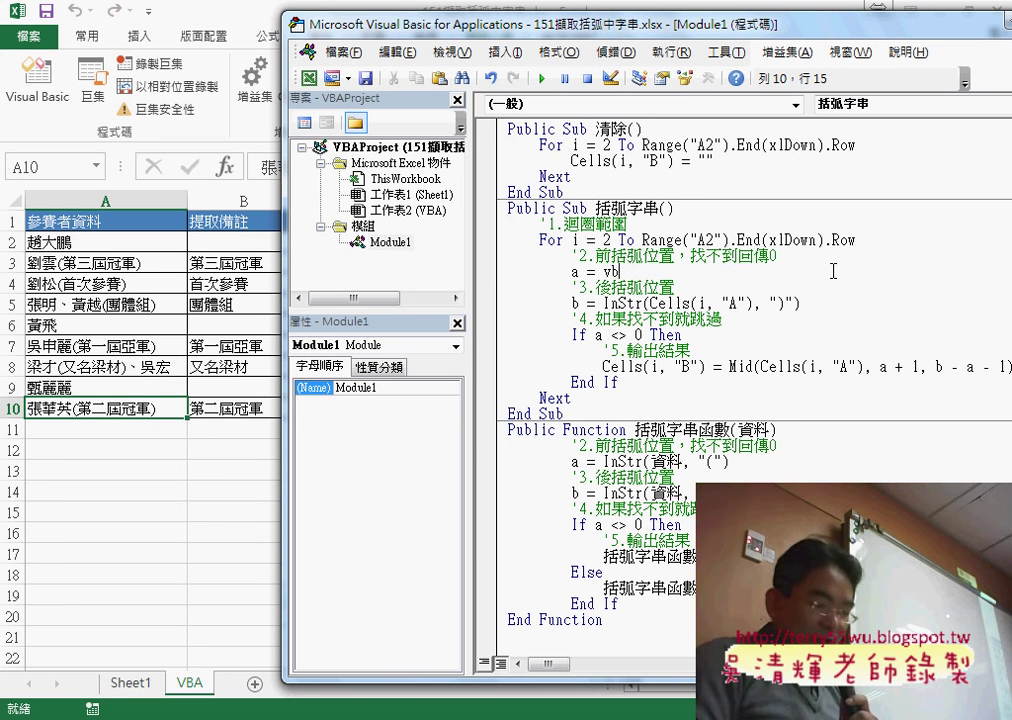
text(a.)
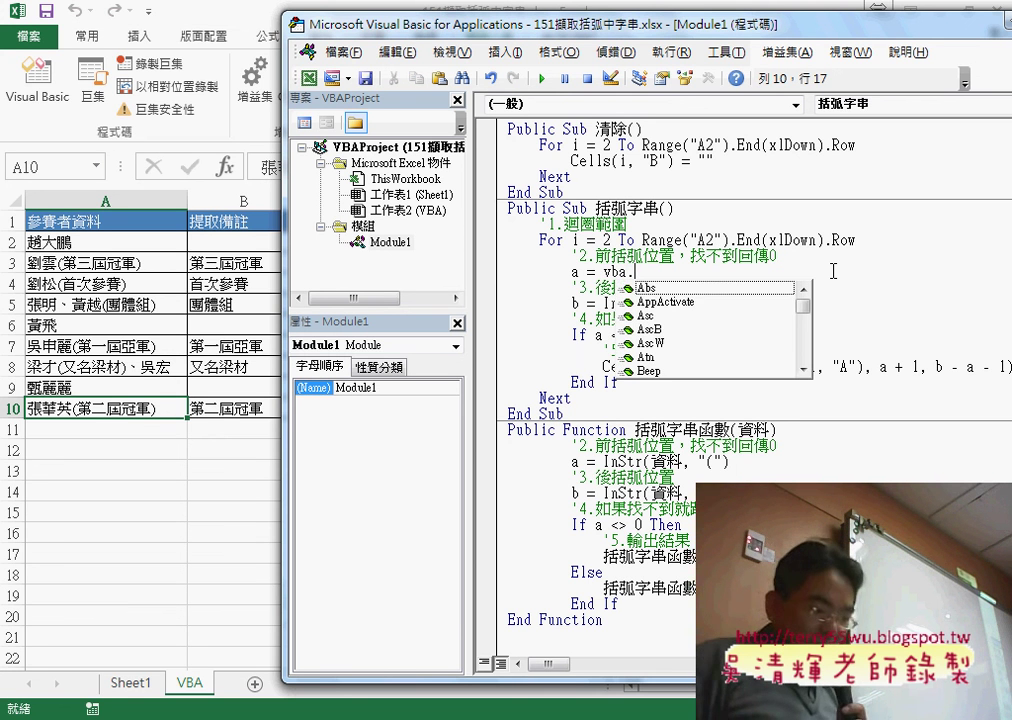
text(in)
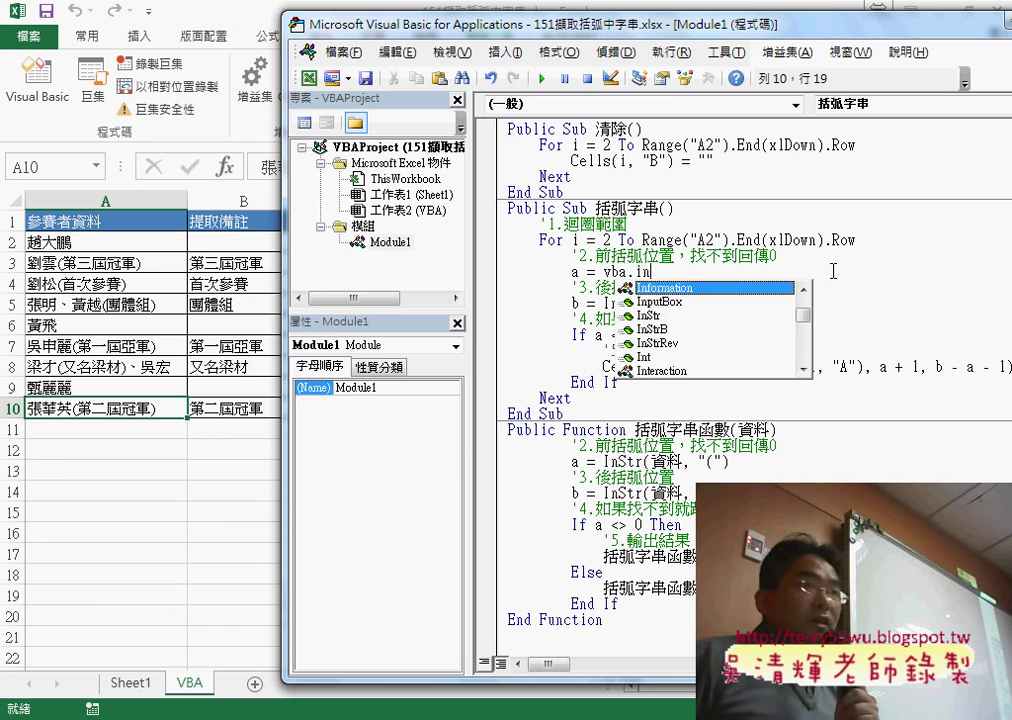
key(Down)
key(Down)
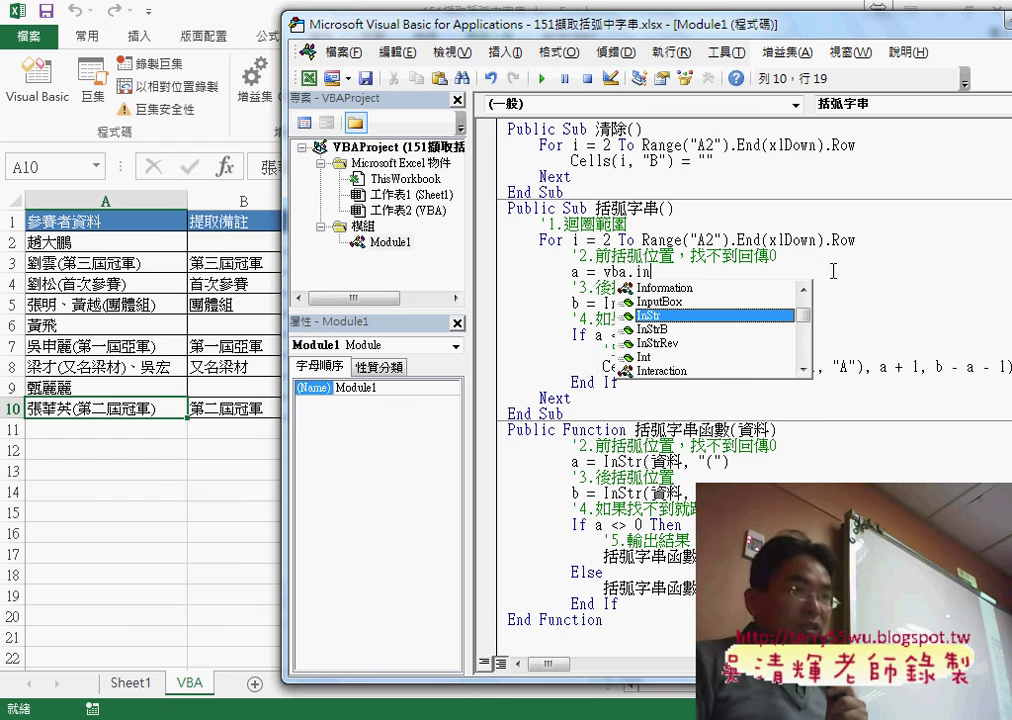
double_click(672, 315)
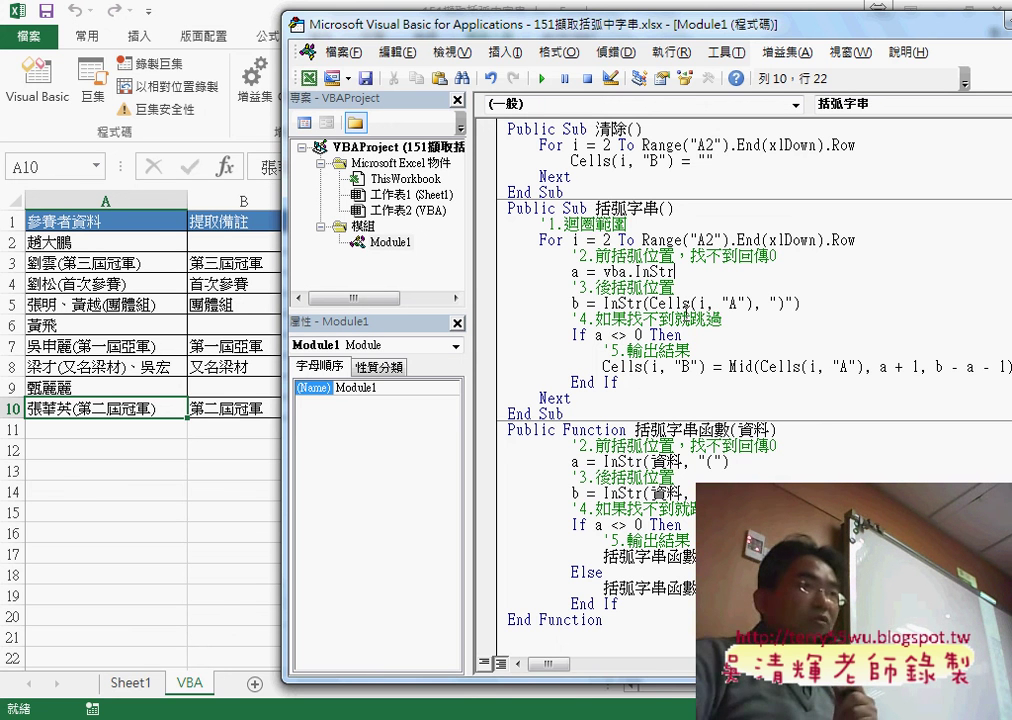
text(()
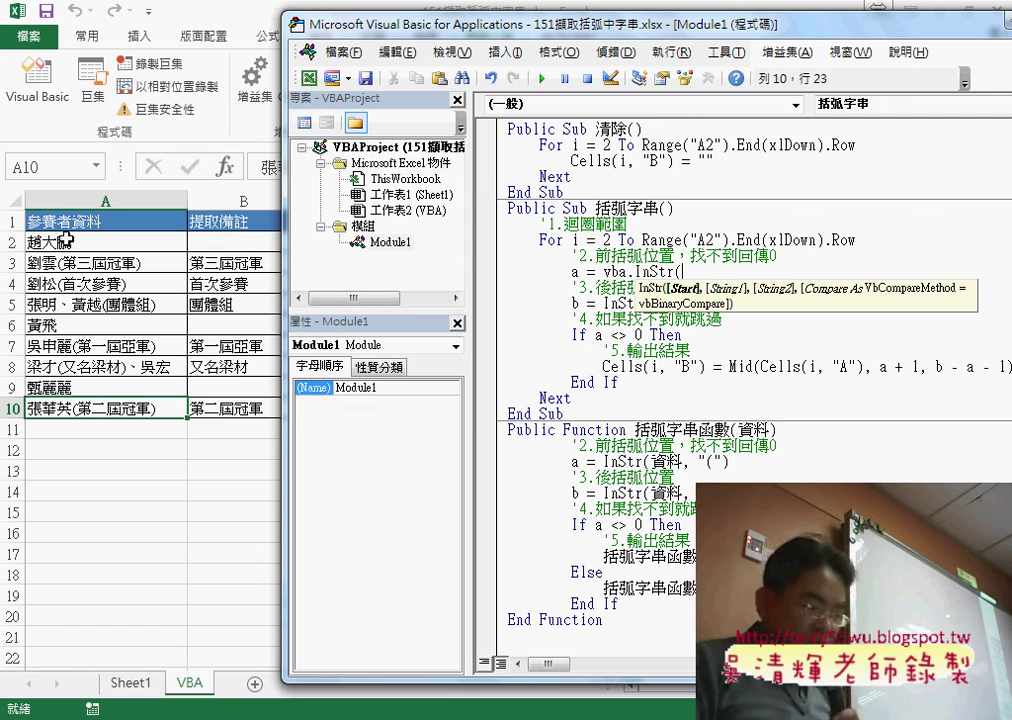
text(ce)
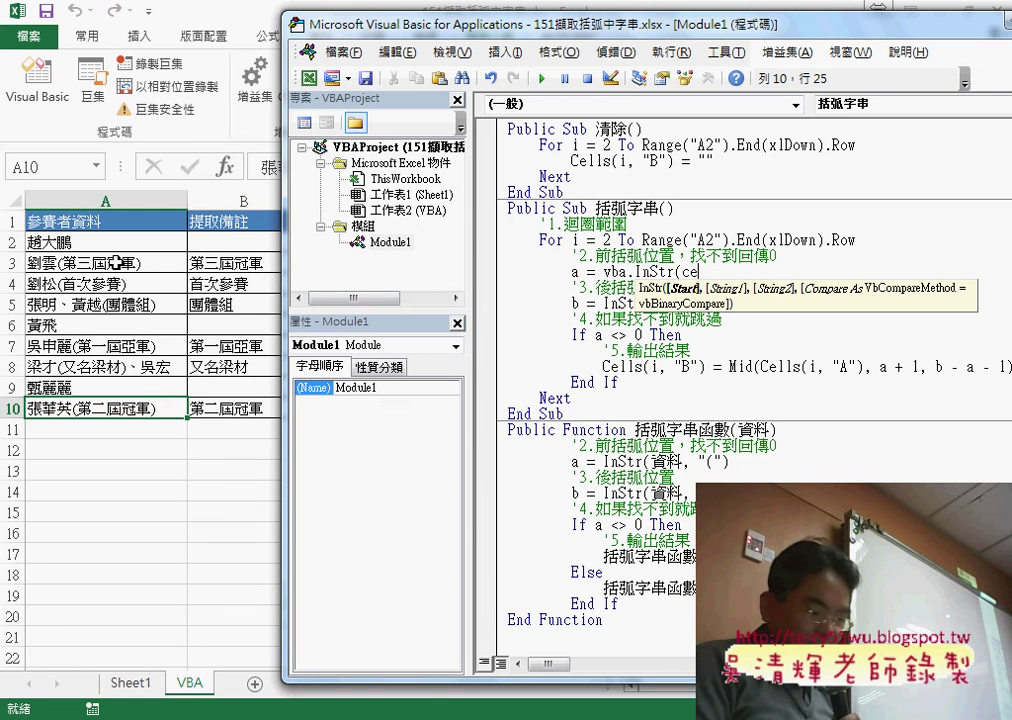
text(lls(i)
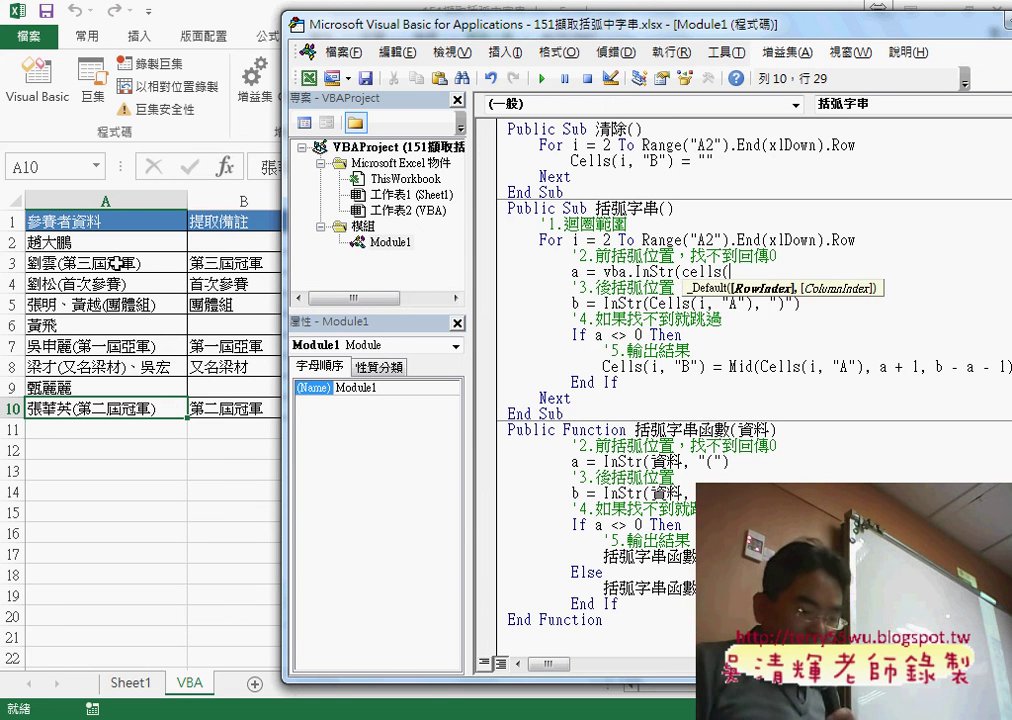
text(,")
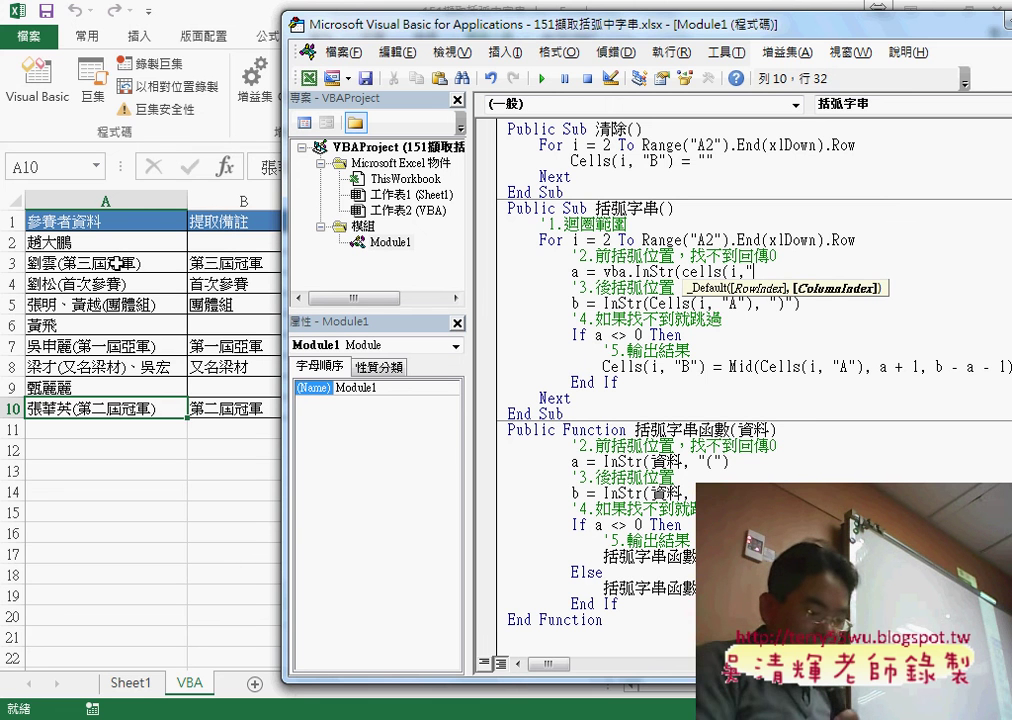
text(A")
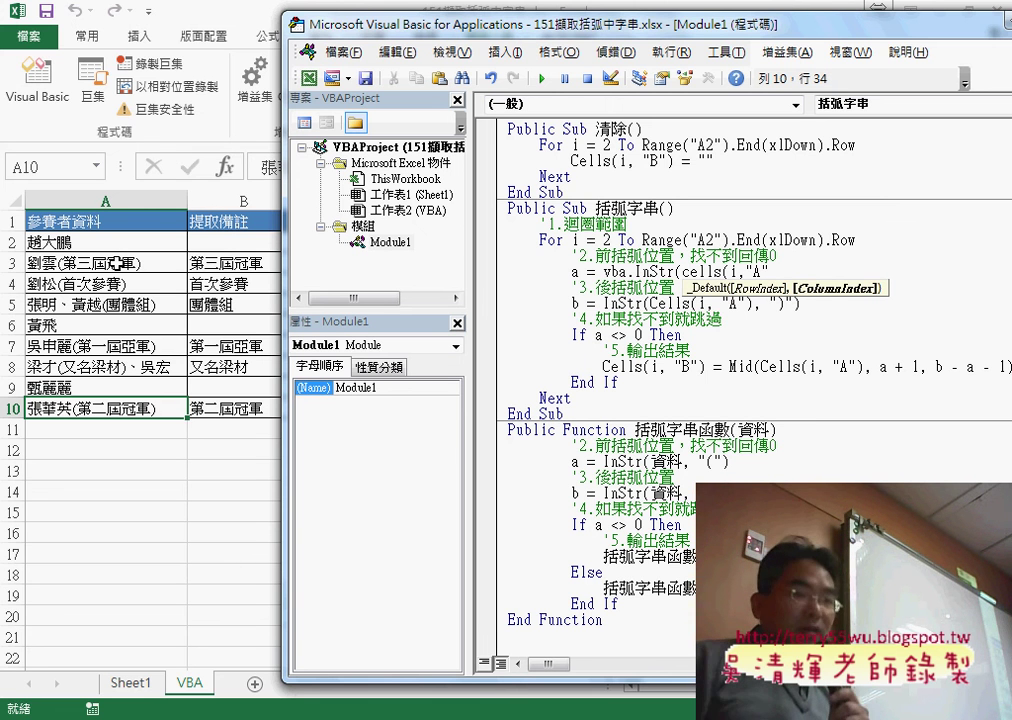
text(),)
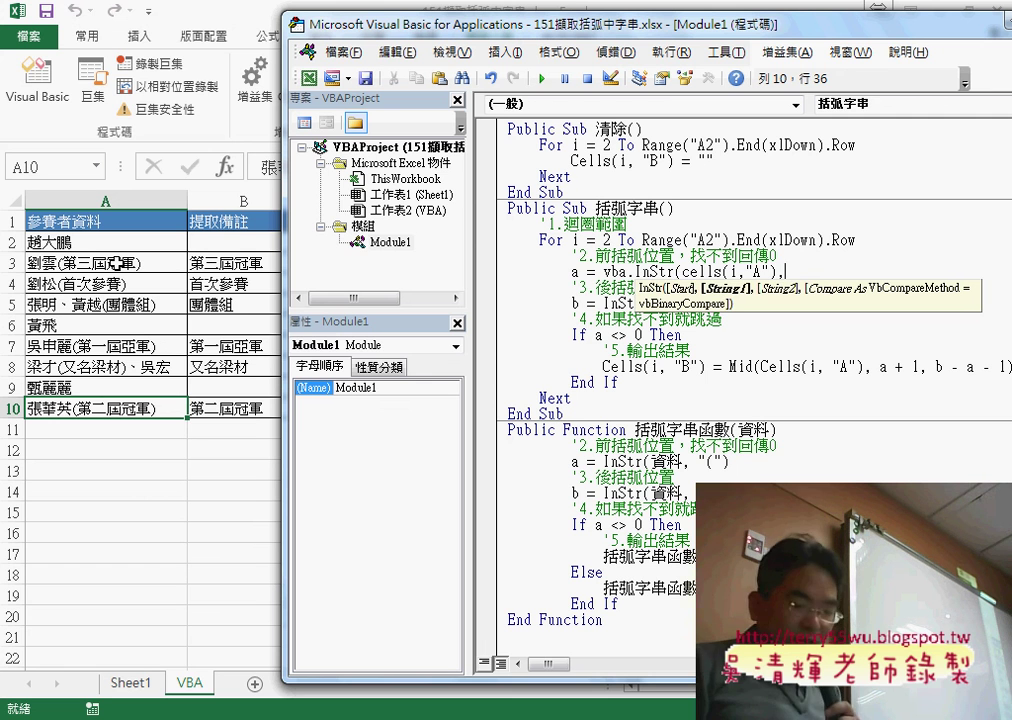
text(")
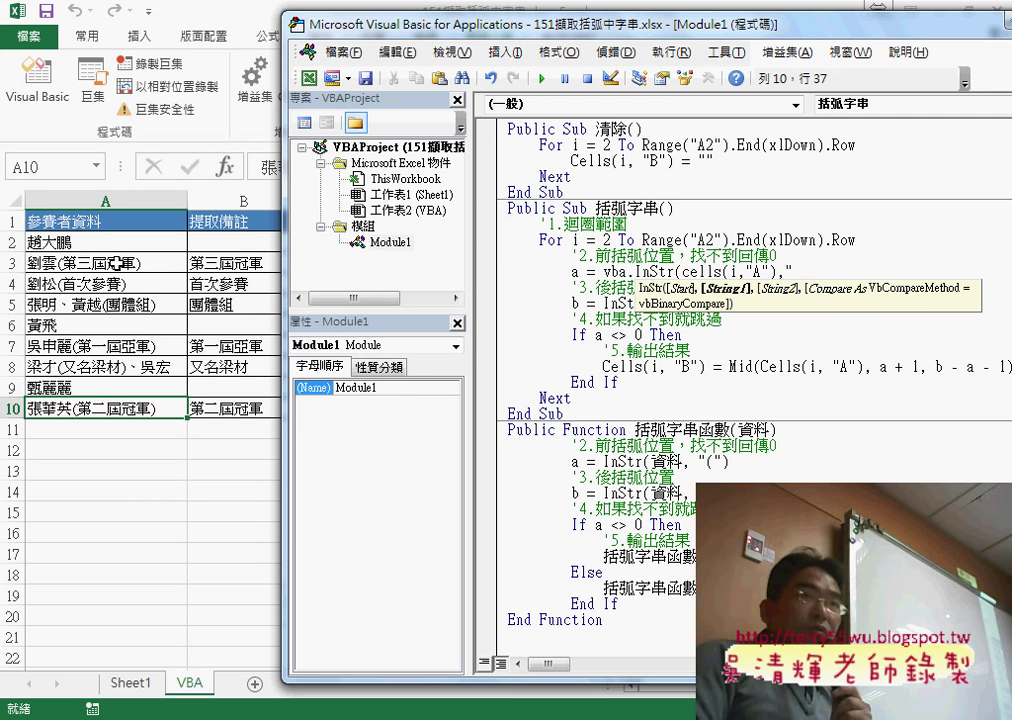
text(()
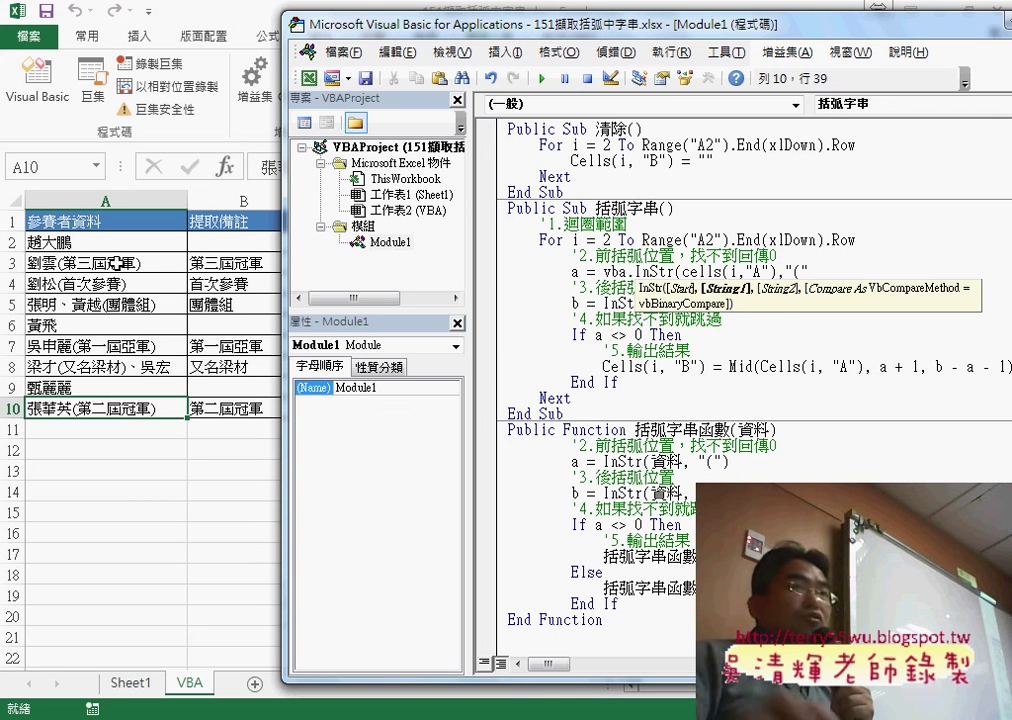
text("))
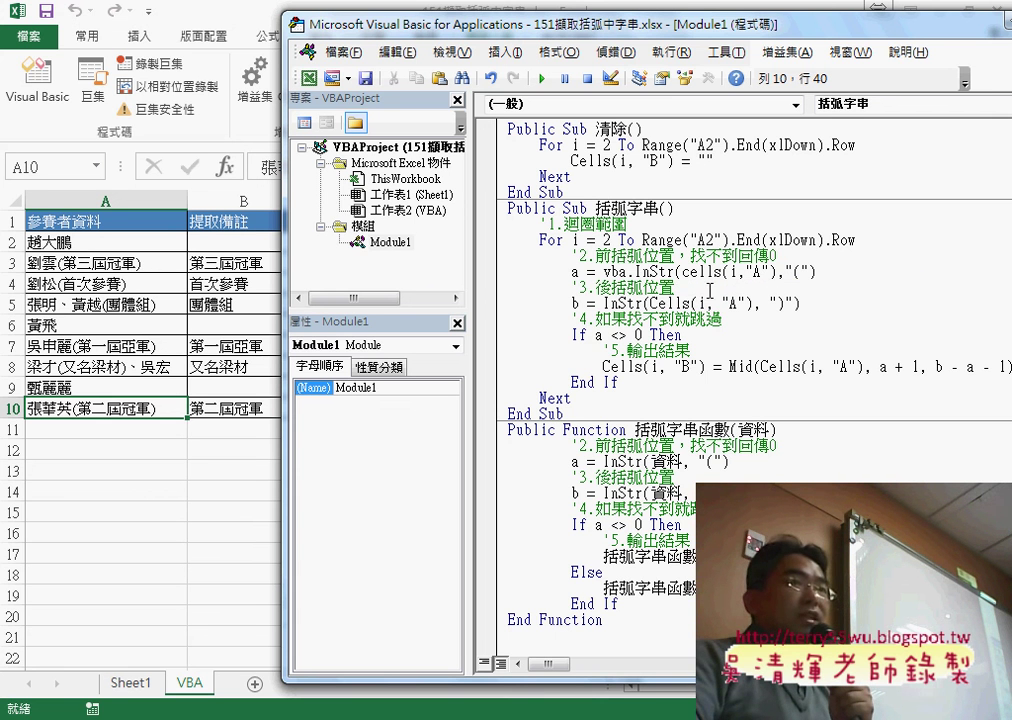
click(710, 289)
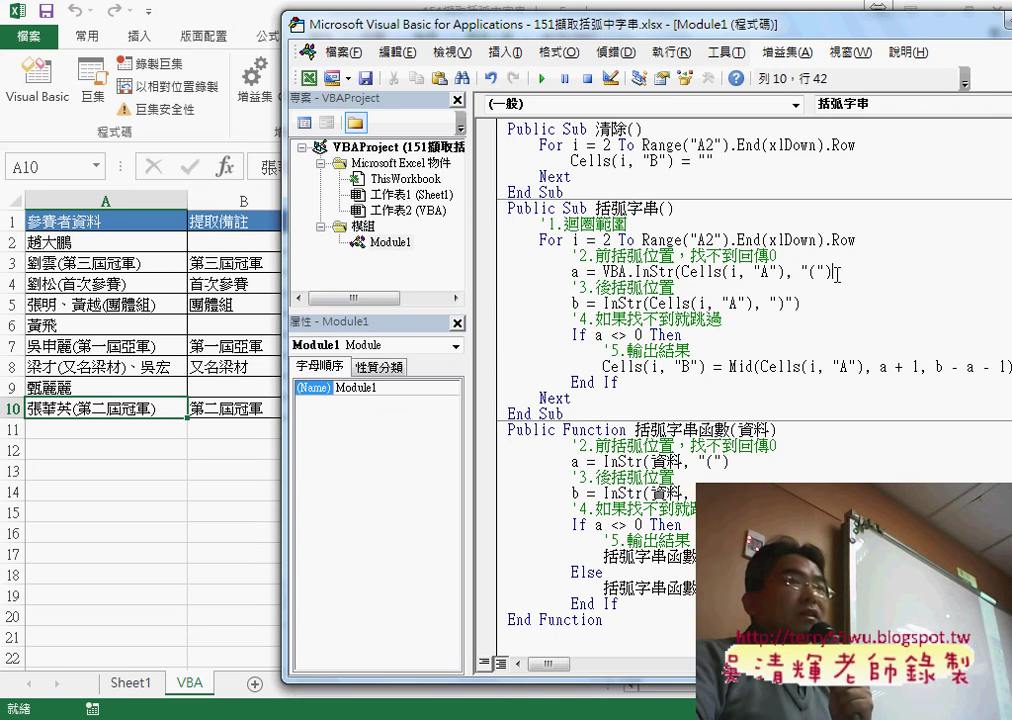
drag(837, 273, 650, 271)
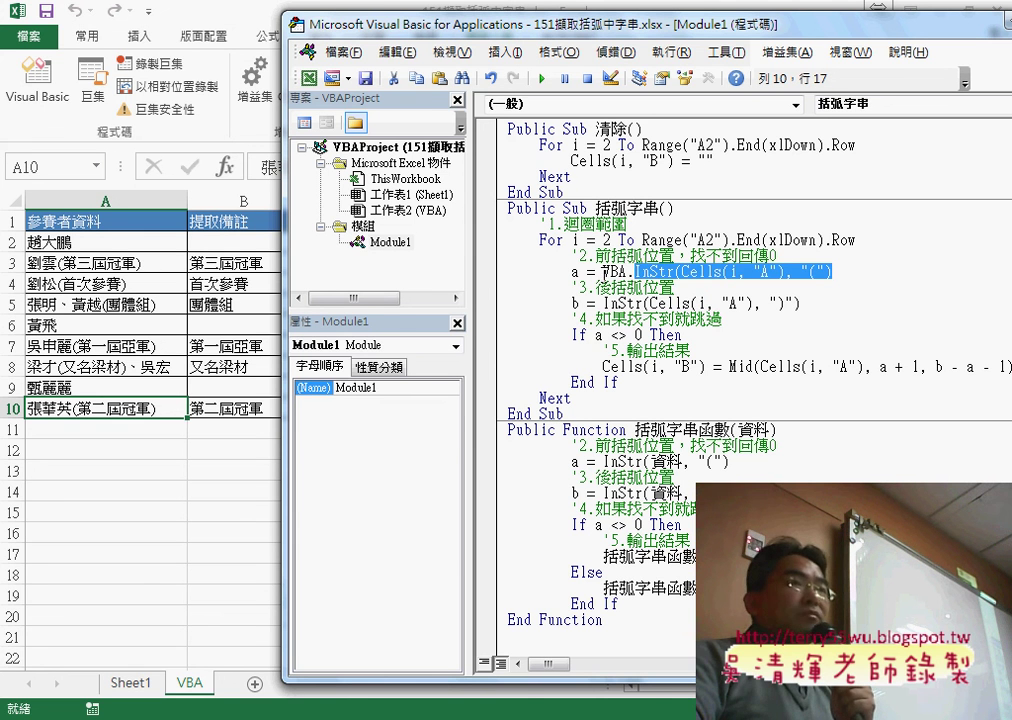
- Delete the VBA prefix so the line reads a = InStr(Cells(i, "A"), "(")
double_click(606, 271)
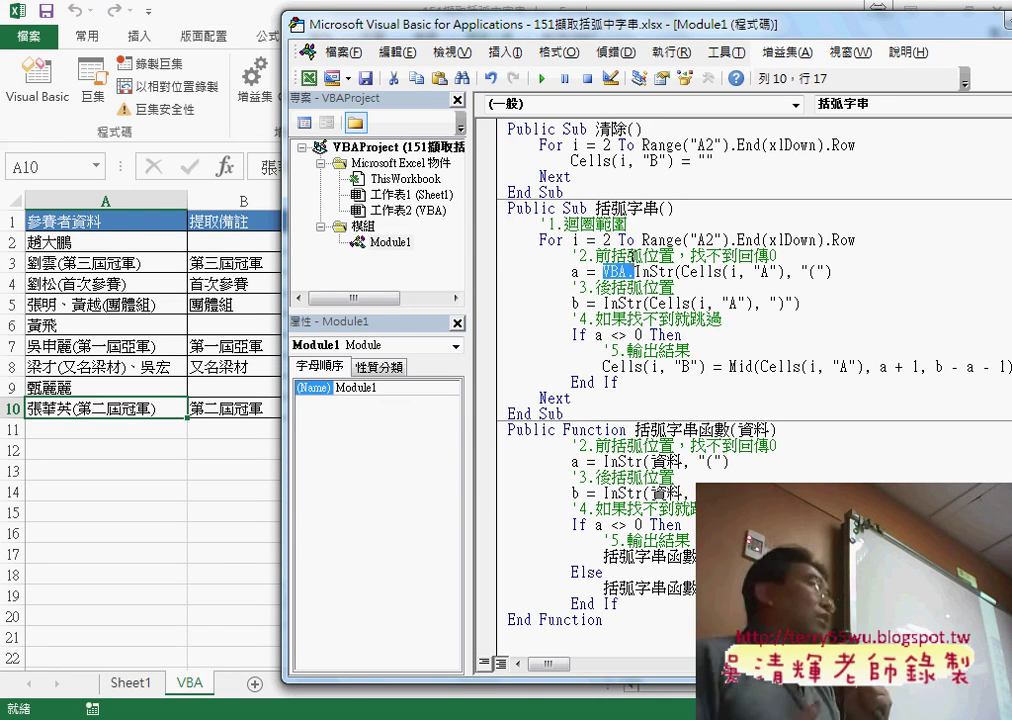
key(Delete)
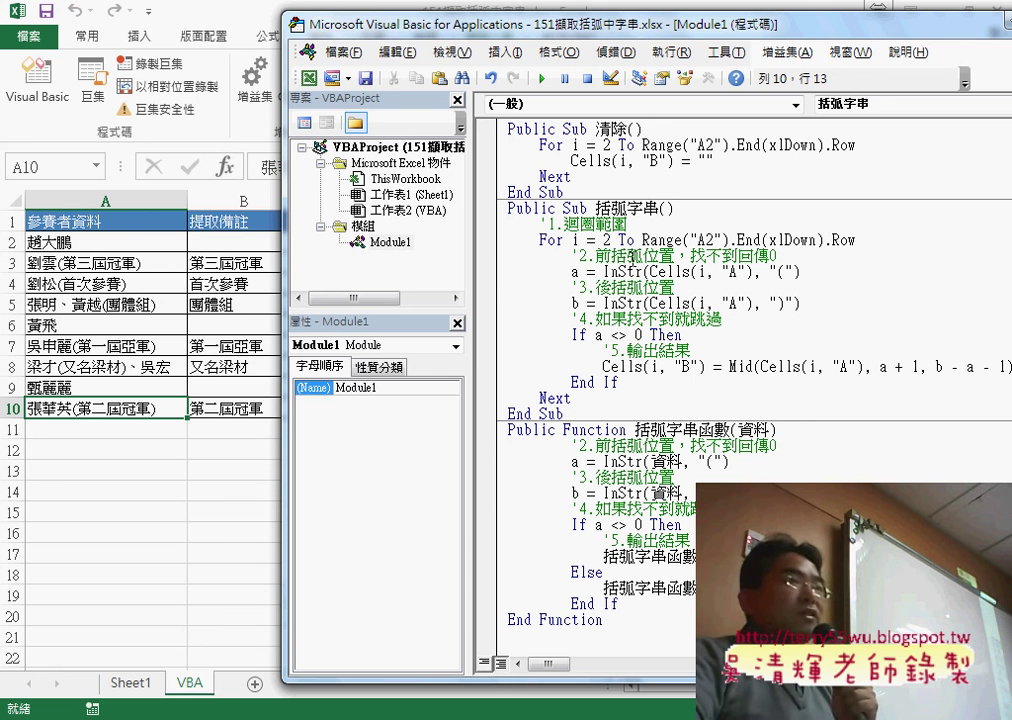
click(760, 280)
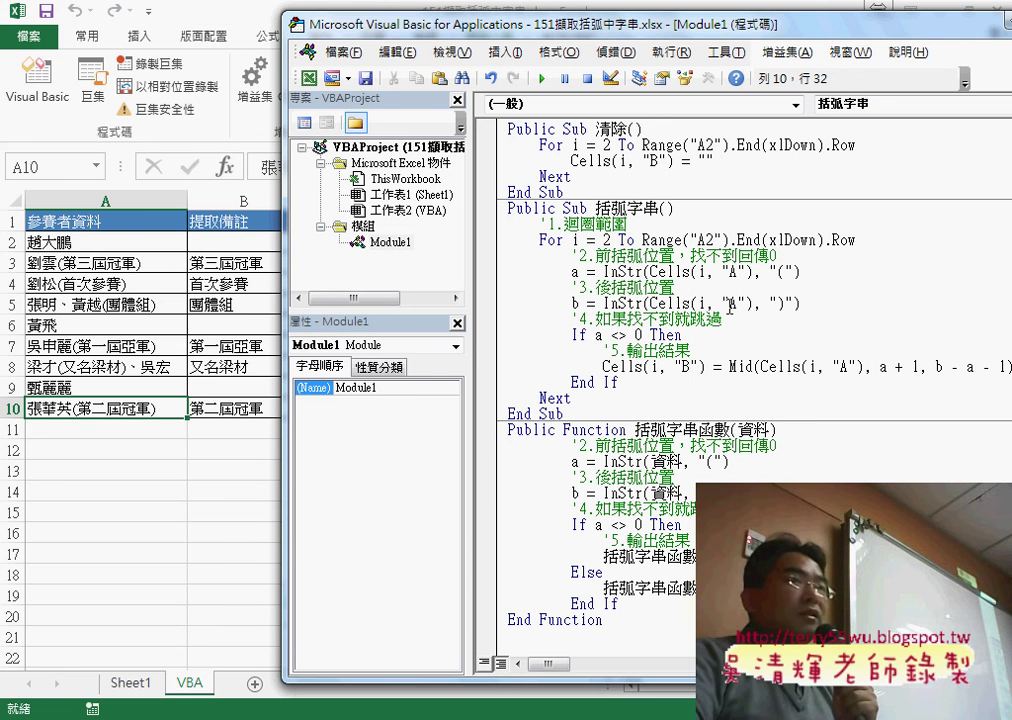
- Review the b = InStr closing-bracket line and the If a <> 0 line
drag(817, 304, 603, 304)
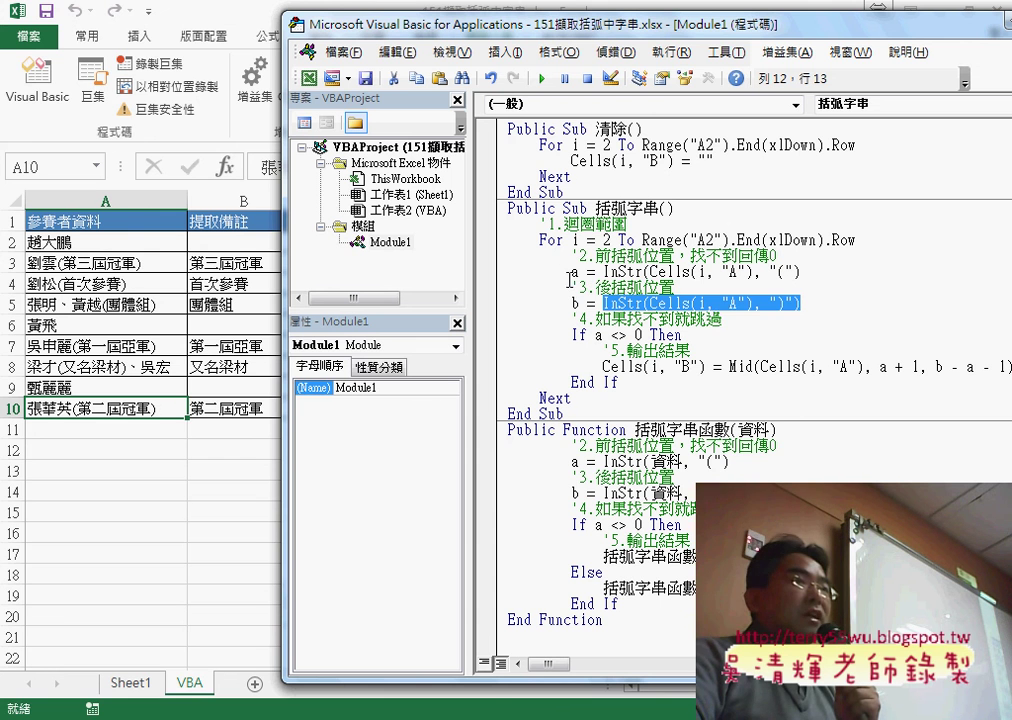
double_click(575, 303)
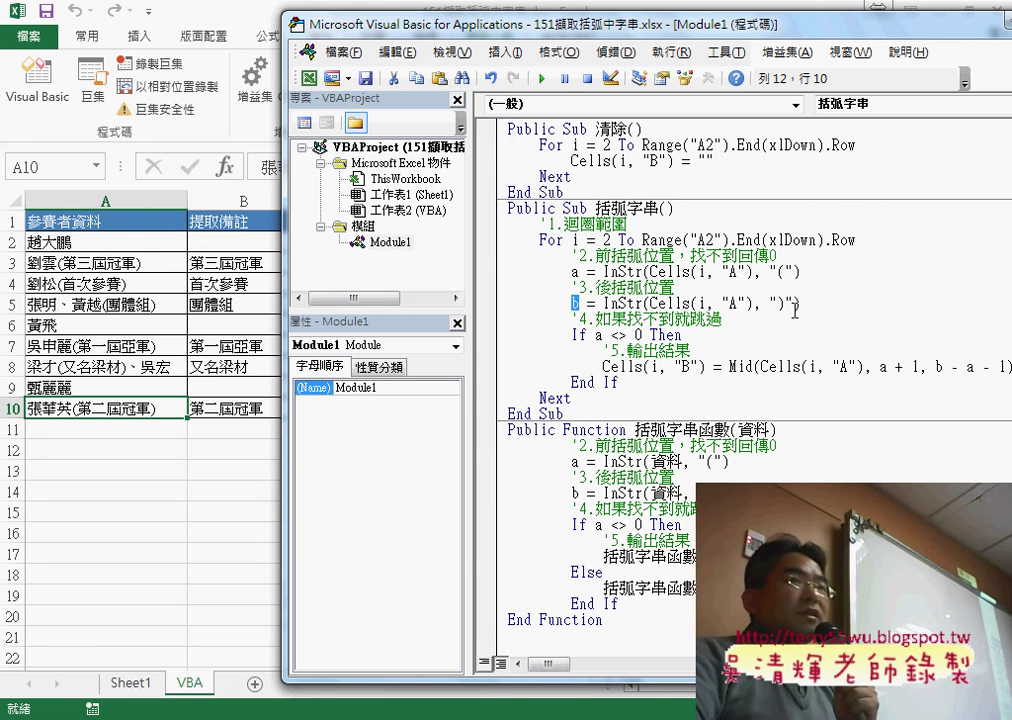
drag(785, 303, 777, 303)
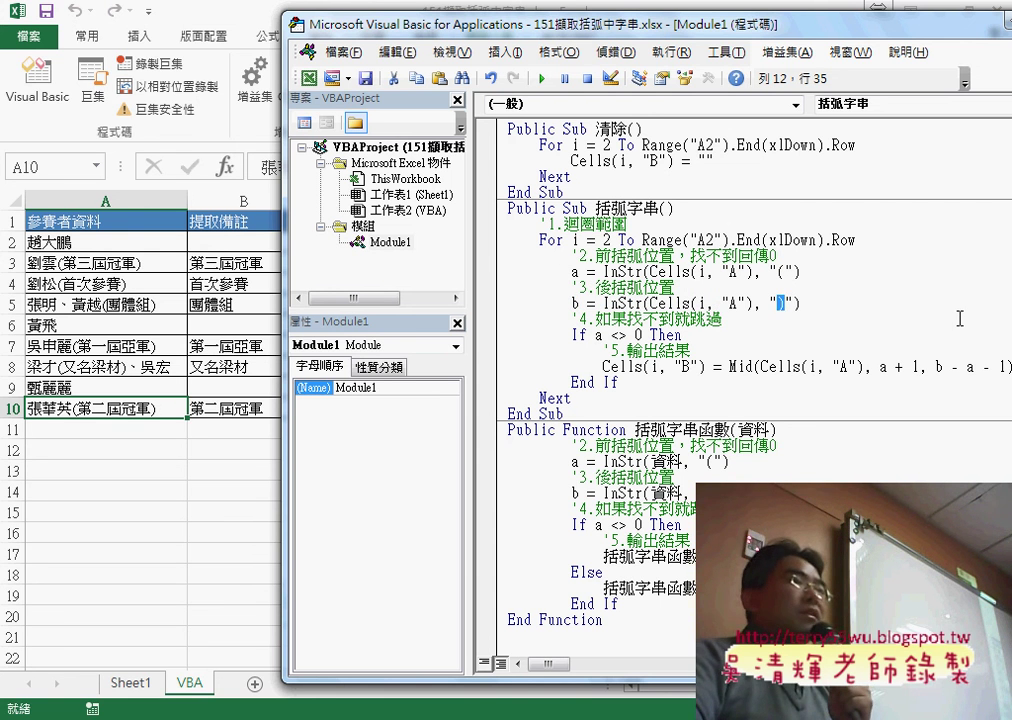
click(587, 335)
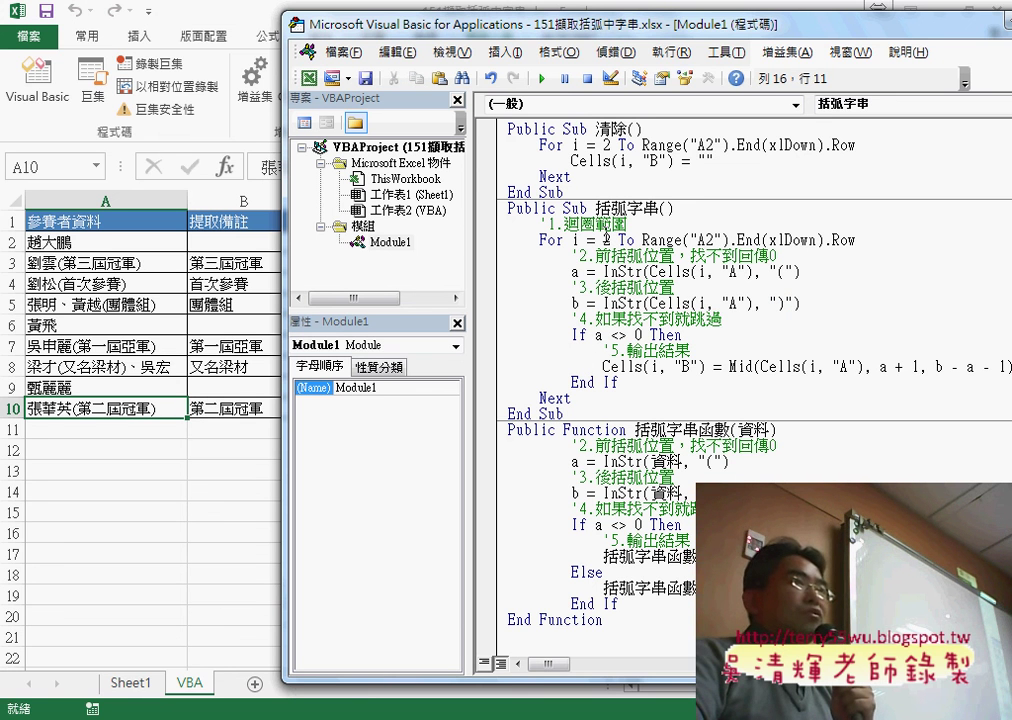
drag(450, 26, 508, 30)
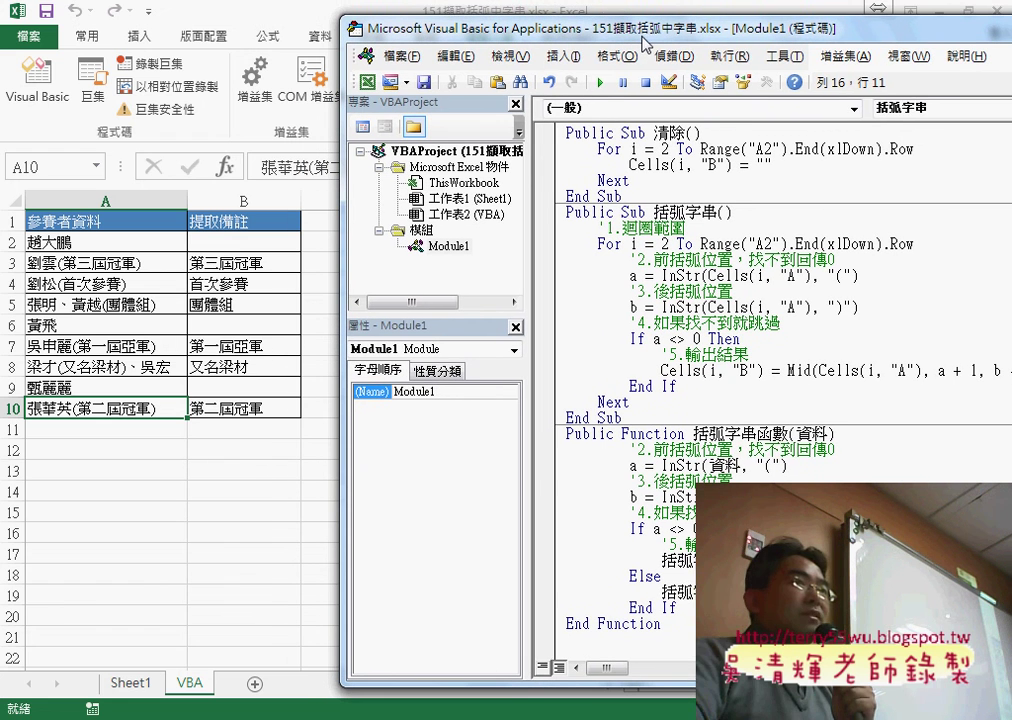
- Run 清除 to empty column B, then run 括弧字串 to refill it with bracketed notes
click(653, 163)
click(598, 82)
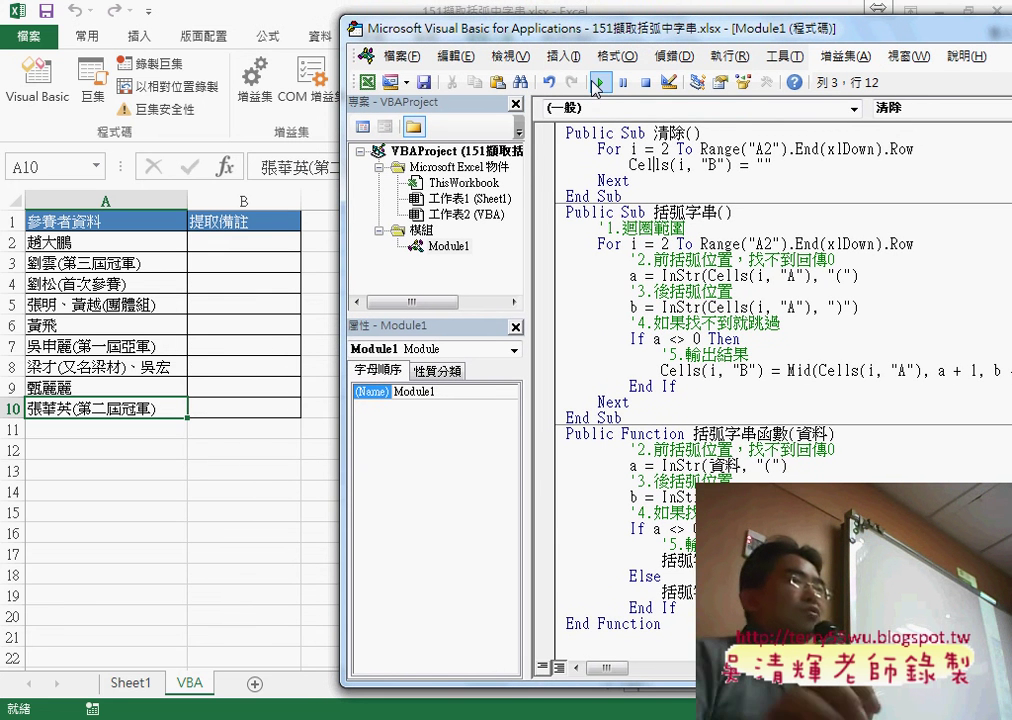
click(586, 288)
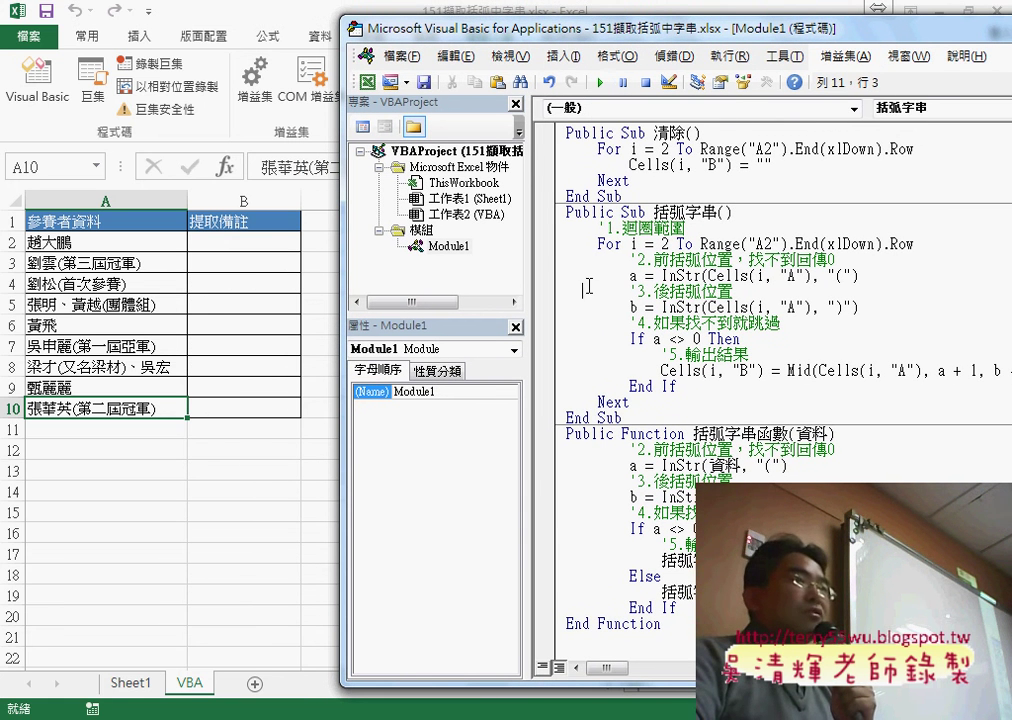
click(601, 83)
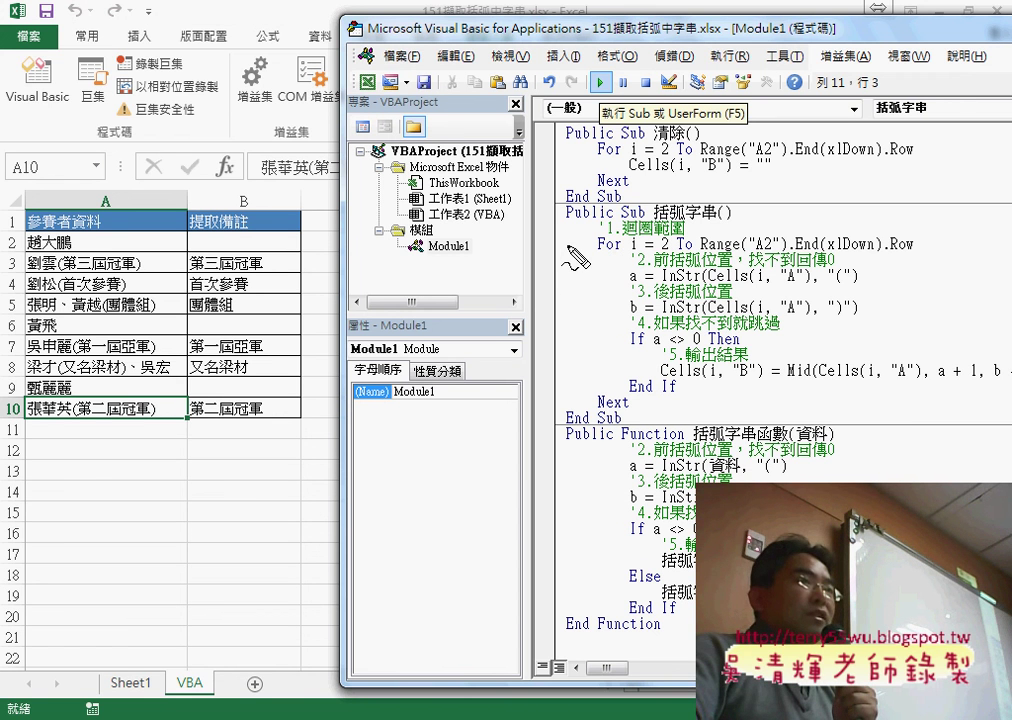
mouse_move(567, 244)
mouse_down()
mouse_move(596, 238)
mouse_move(588, 251)
mouse_move(621, 268)
mouse_up()
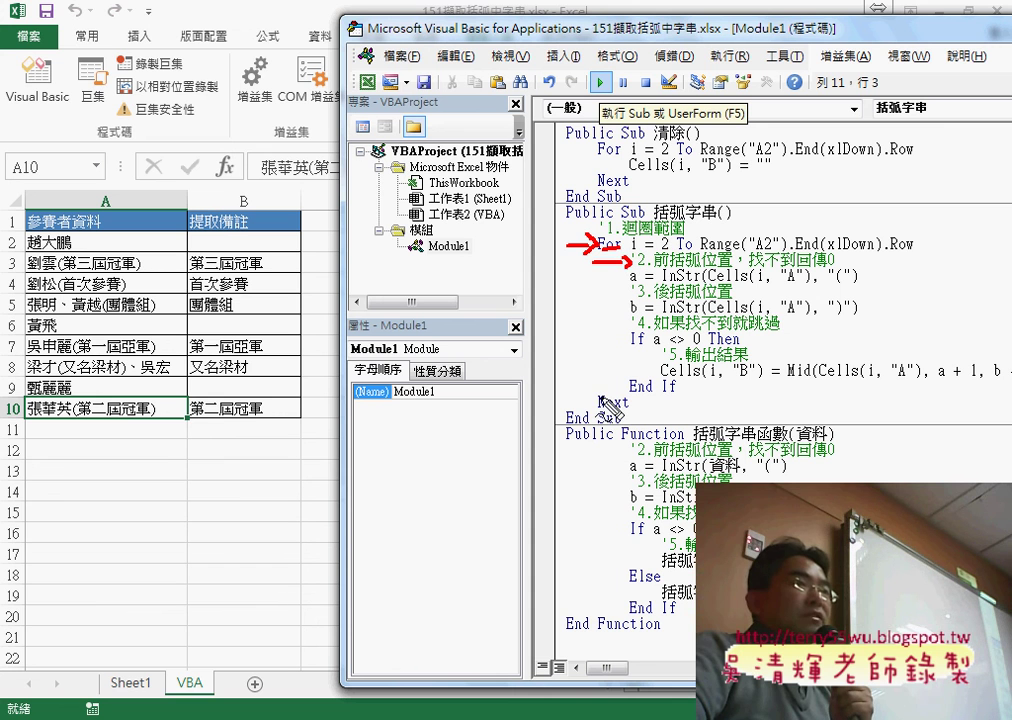
drag(602, 405, 615, 401)
drag(633, 350, 645, 347)
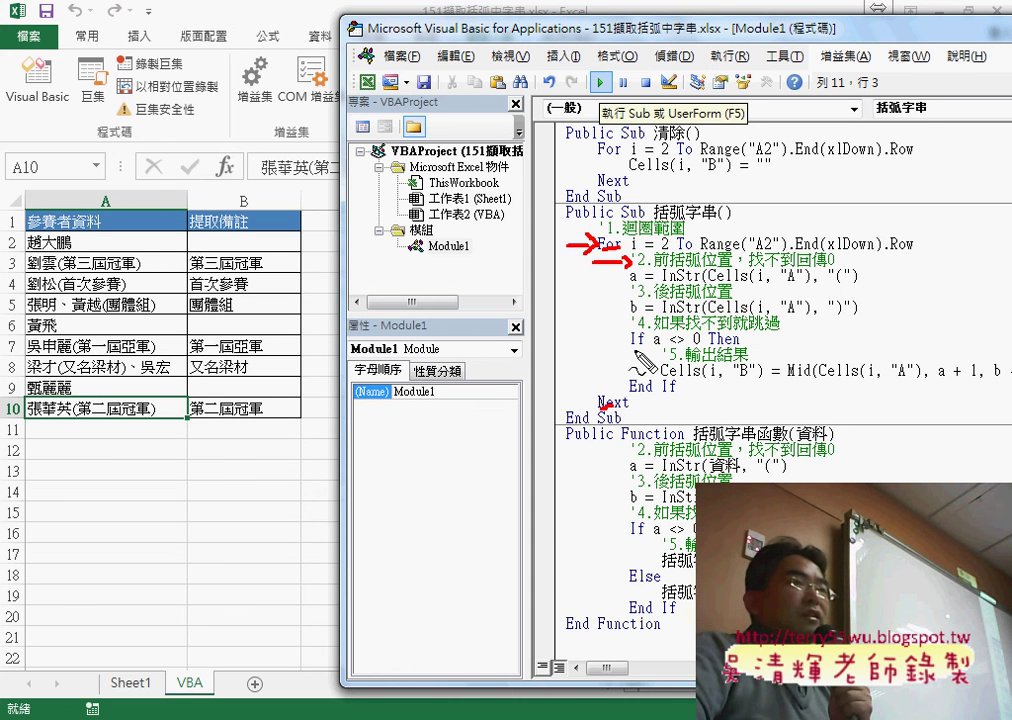
mouse_move(632, 396)
mouse_down()
mouse_move(660, 395)
mouse_move(650, 364)
mouse_move(657, 378)
mouse_up()
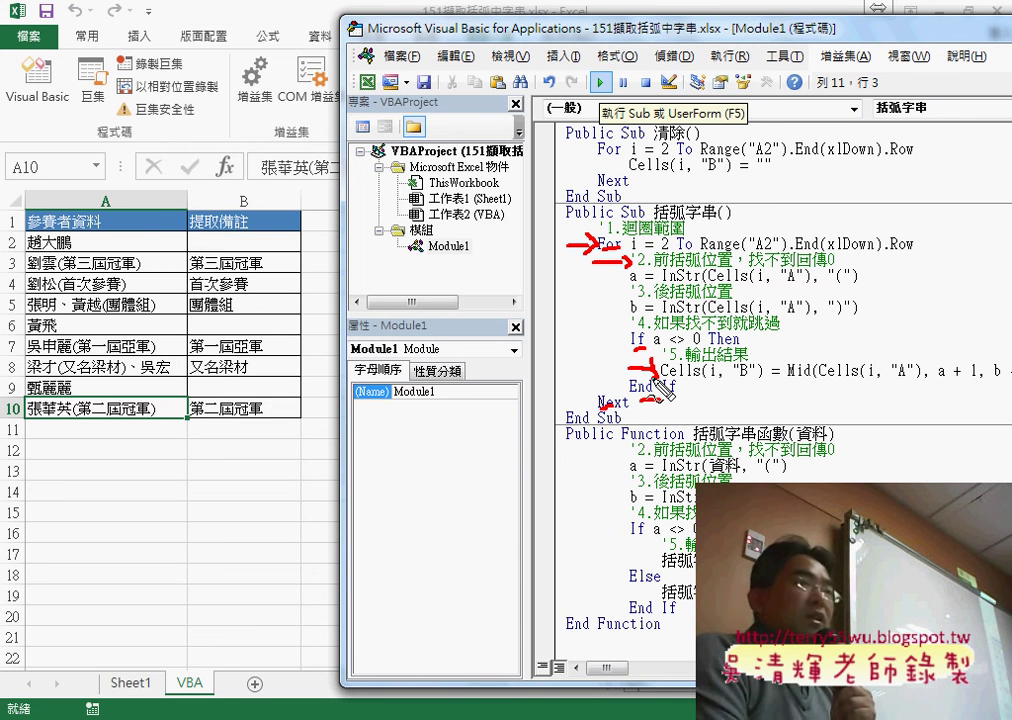
key(Escape)
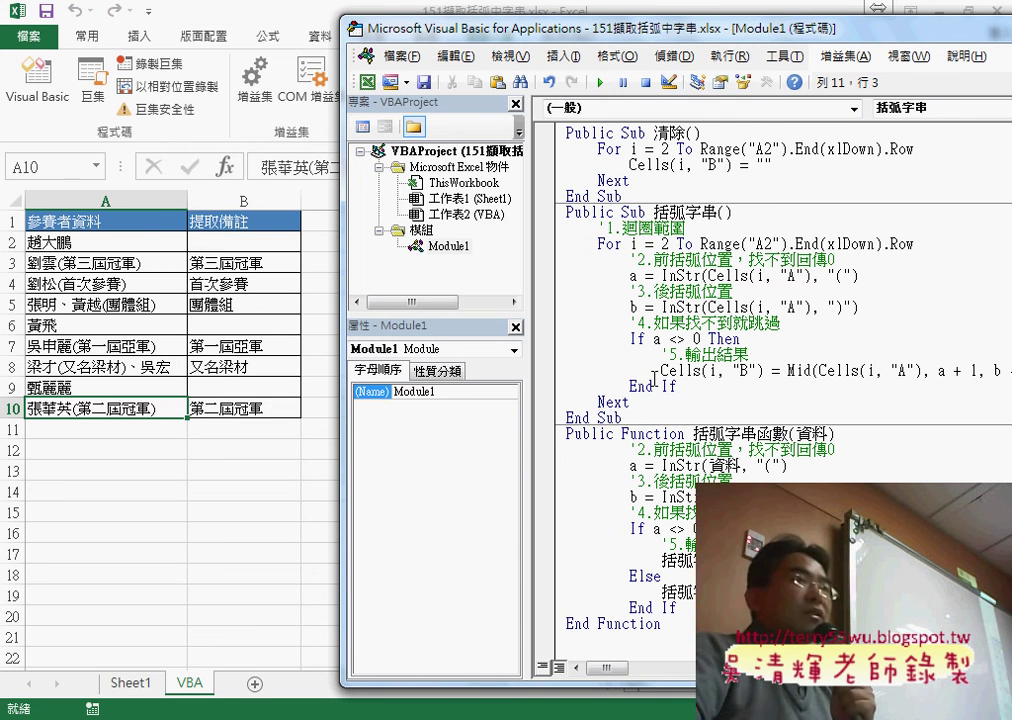
drag(686, 228, 600, 228)
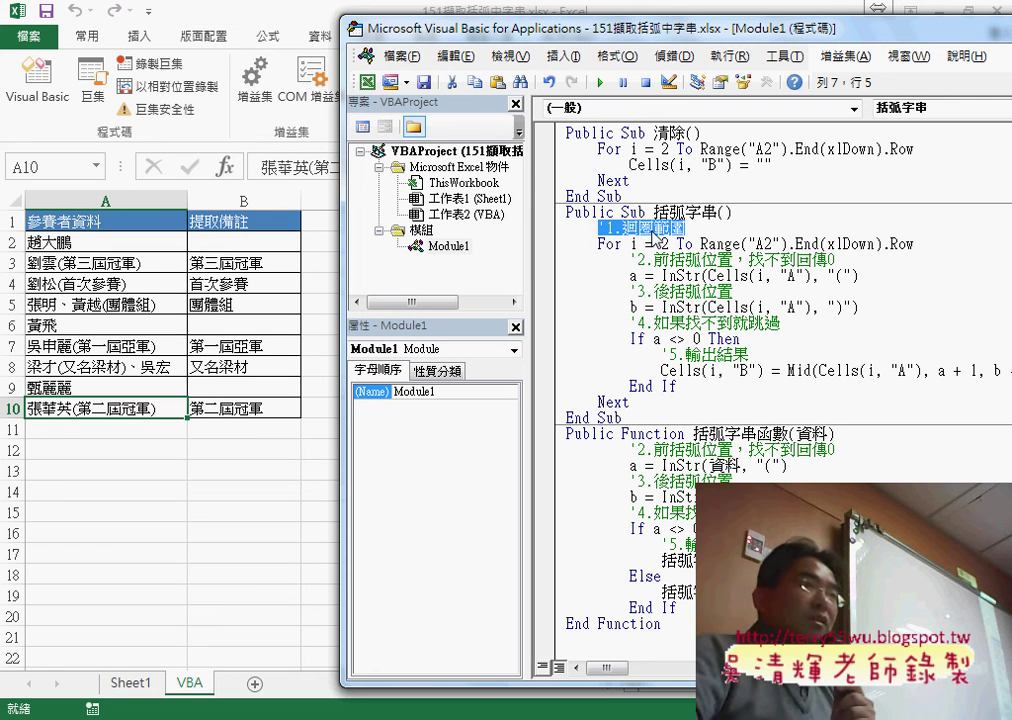
click(598, 228)
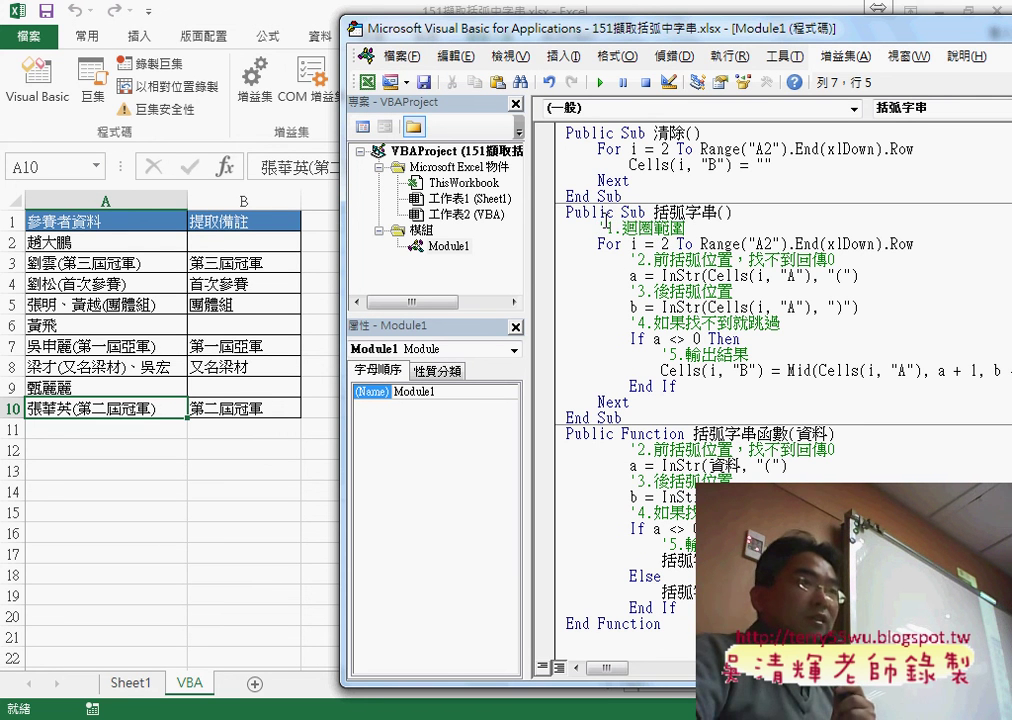
text(1)
drag(607, 228, 601, 230)
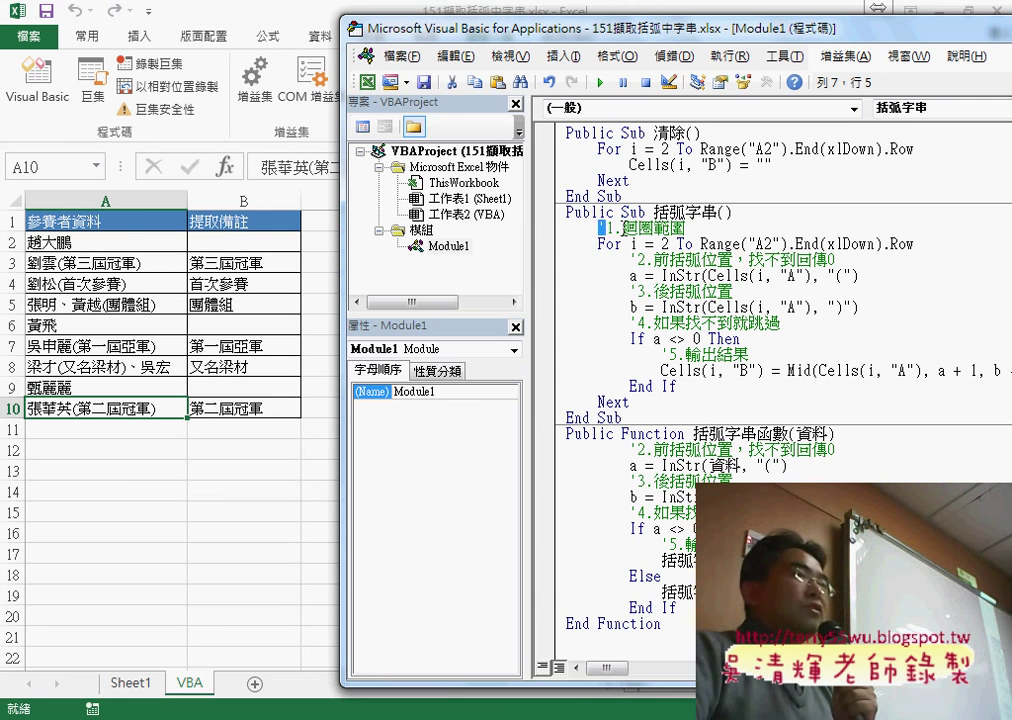
double_click(621, 228)
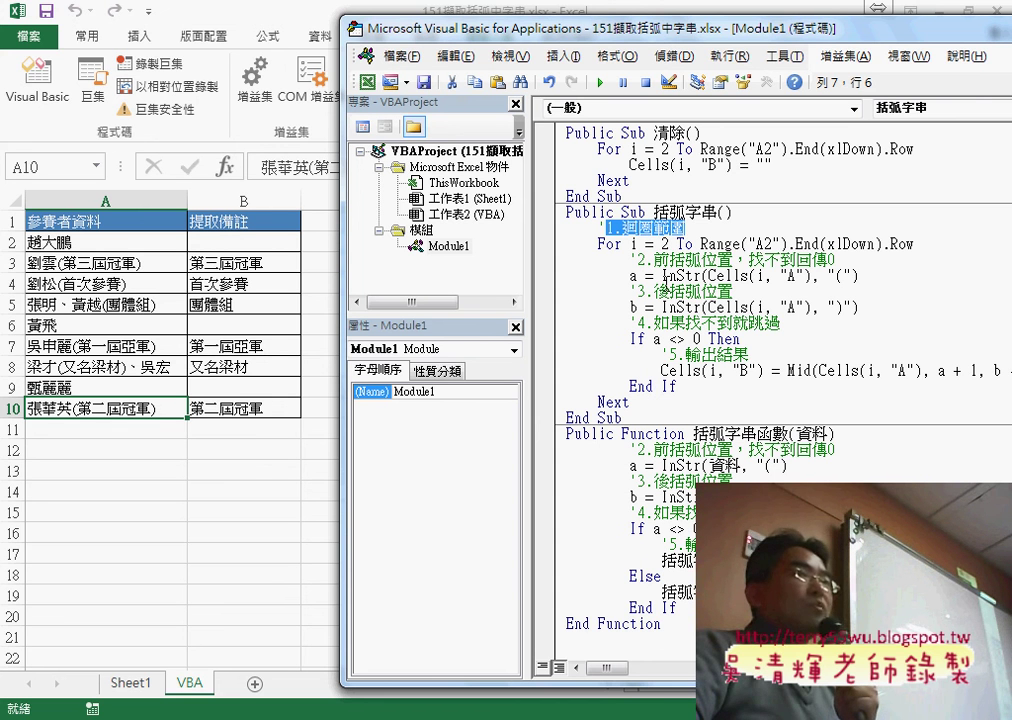
drag(653, 259, 837, 260)
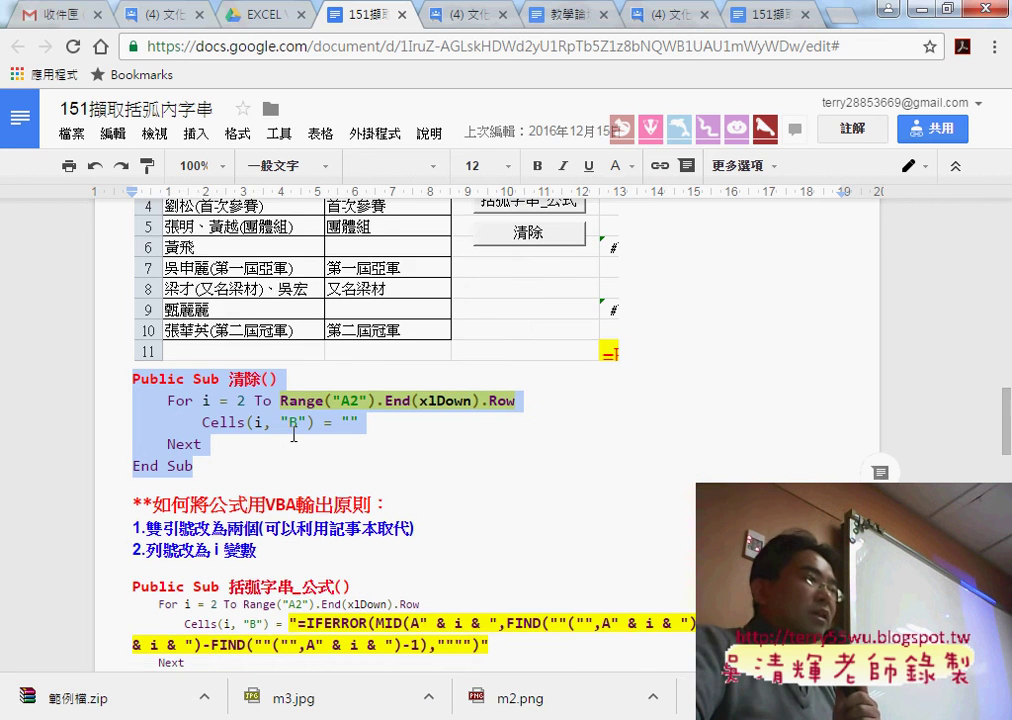
- Select the whole 括弧字串 macro listing in the notes, from Public Sub 括弧字串() to End Sub
scroll(297, 432, down, 3)
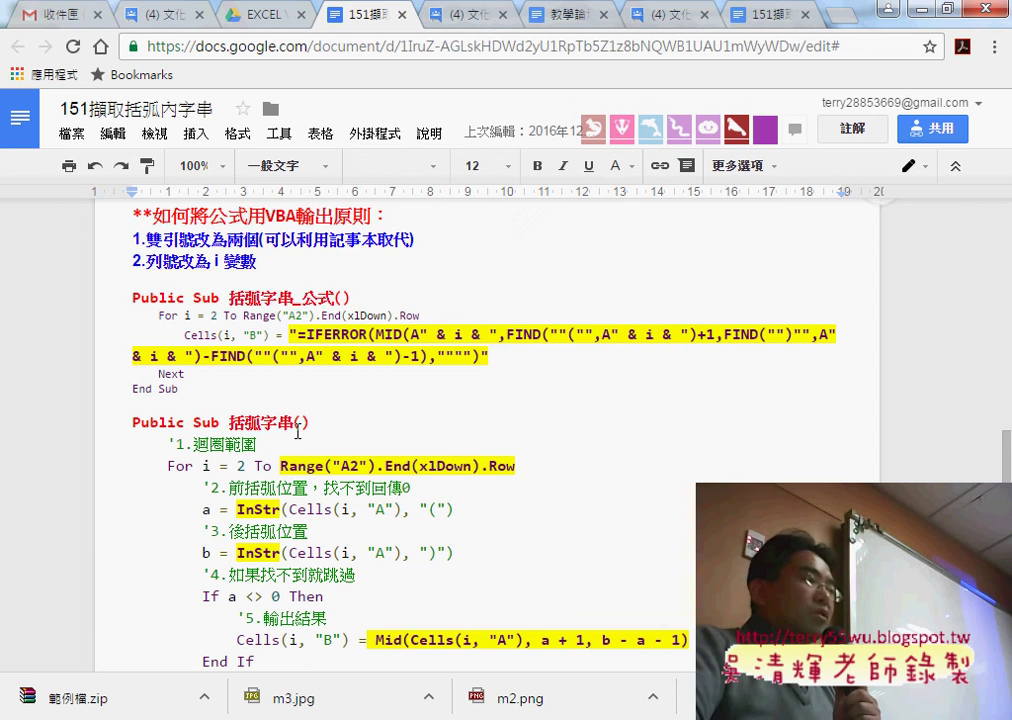
scroll(297, 432, down, 1)
drag(200, 606, 126, 323)
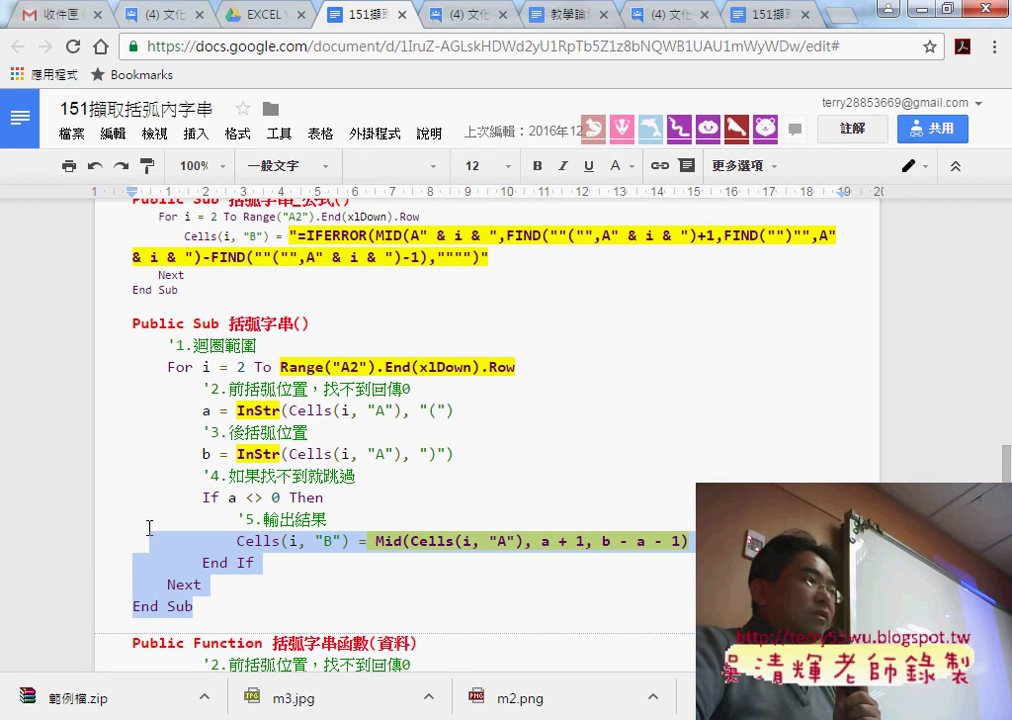